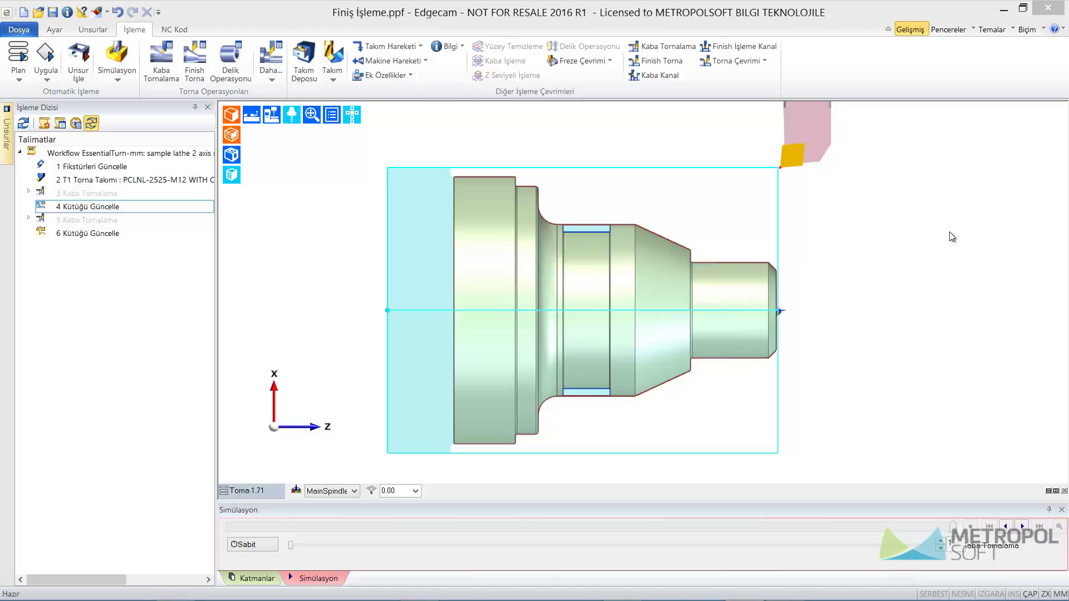
Step: Toggle off the shaded stock display so only the turned part's outline shows
{"action": "left_click", "coordinate": [233, 135]}
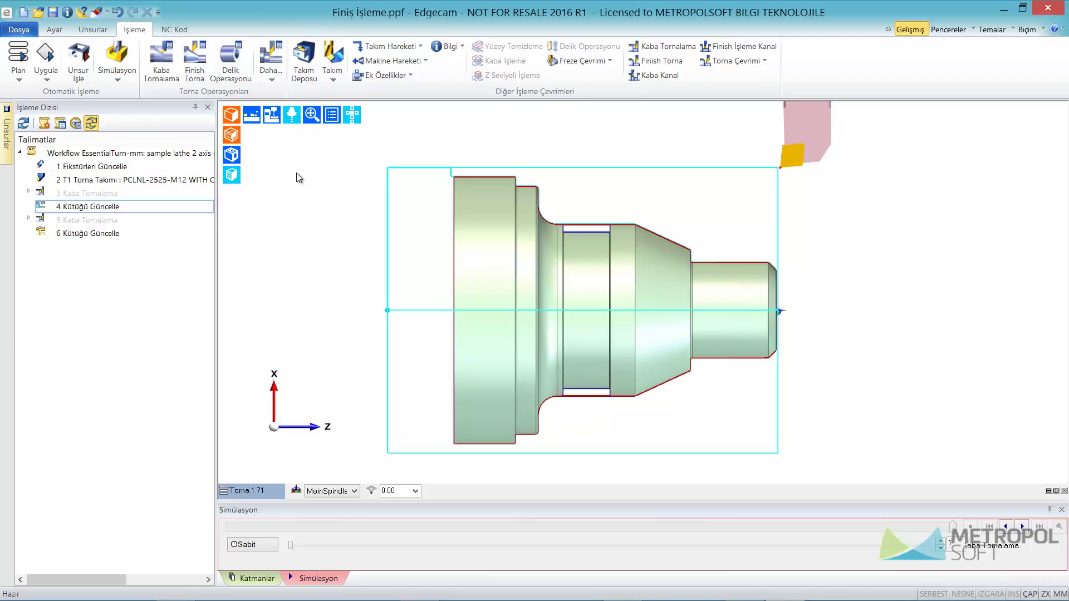
Step: Insert a tool change into the machining sequence
{"action": "left_click", "coordinate": [412, 47]}
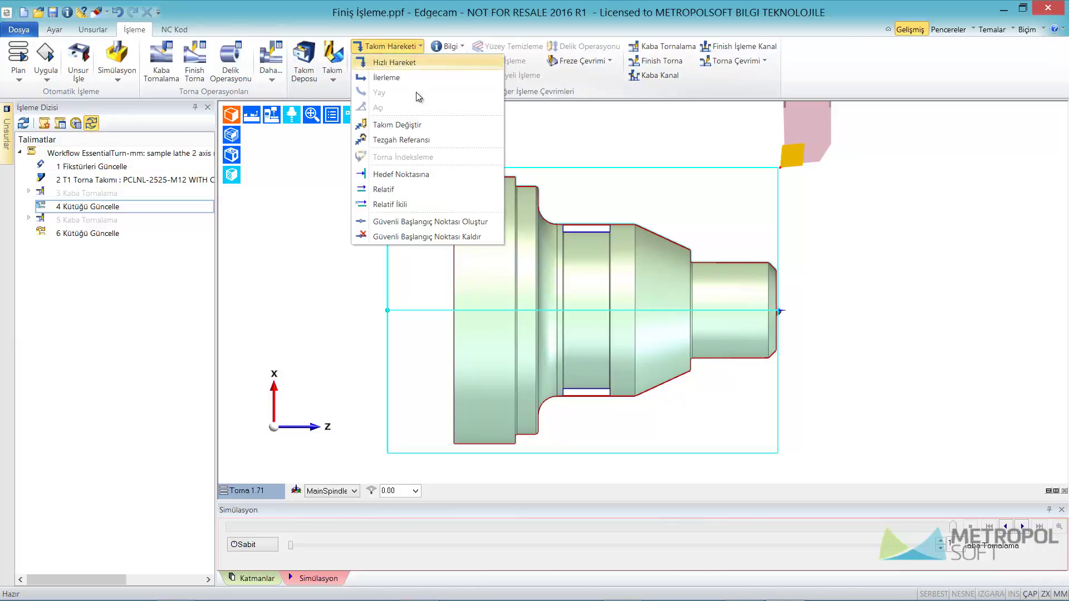
{"action": "left_click", "coordinate": [423, 124]}
{"action": "left_click", "coordinate": [652, 191]}
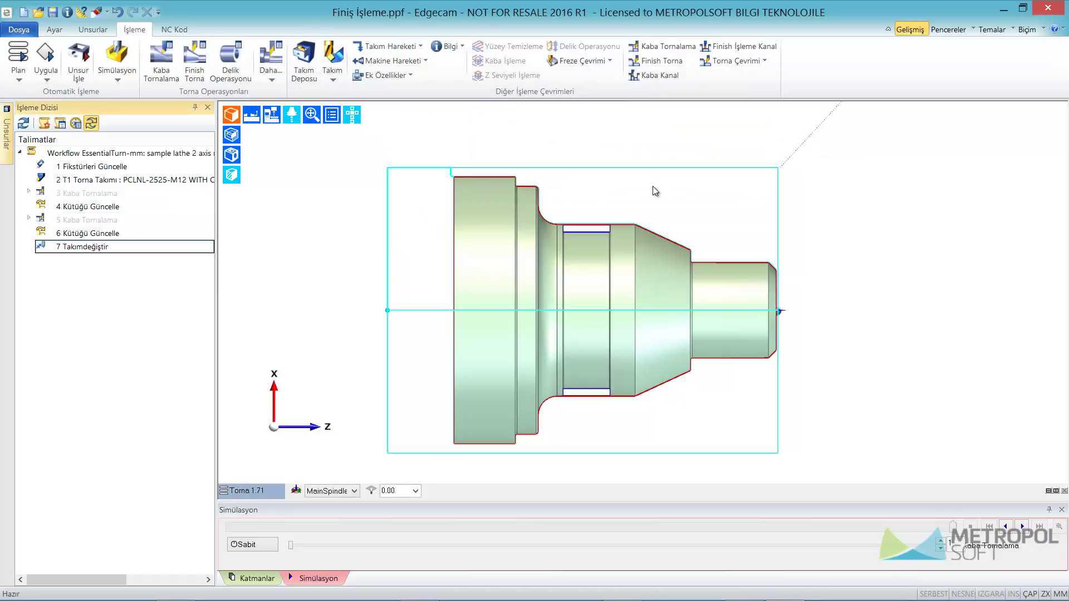
Step: Load the SVLBL-2525-K16 0.4 Rad Finish tool from the tool store as T2, coloured brown
{"action": "left_click", "coordinate": [304, 59]}
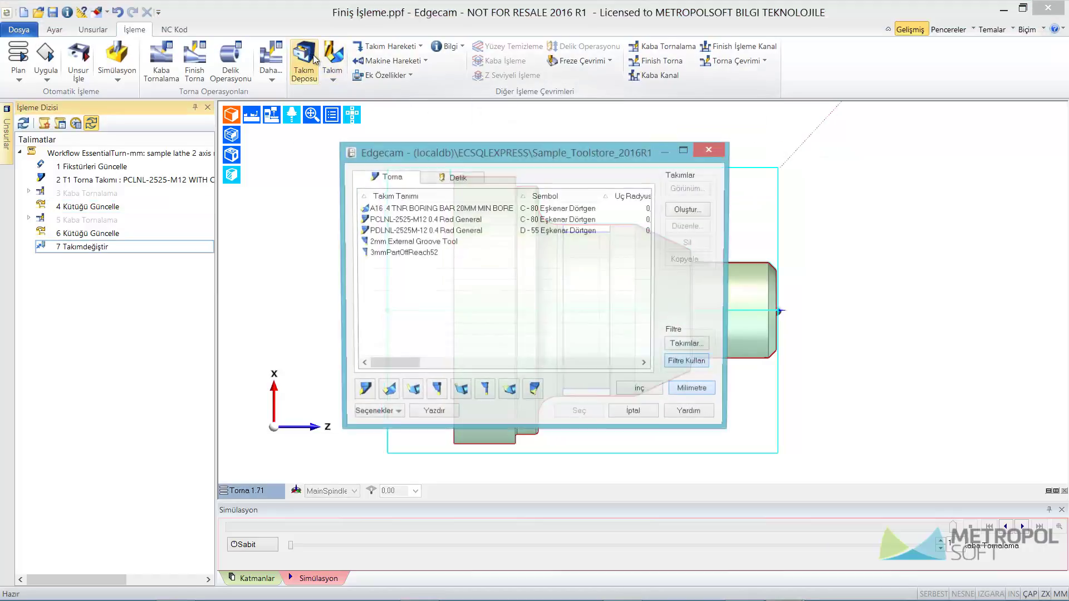
{"action": "left_click_drag", "start_coordinate": [646, 240], "coordinate": [646, 320]}
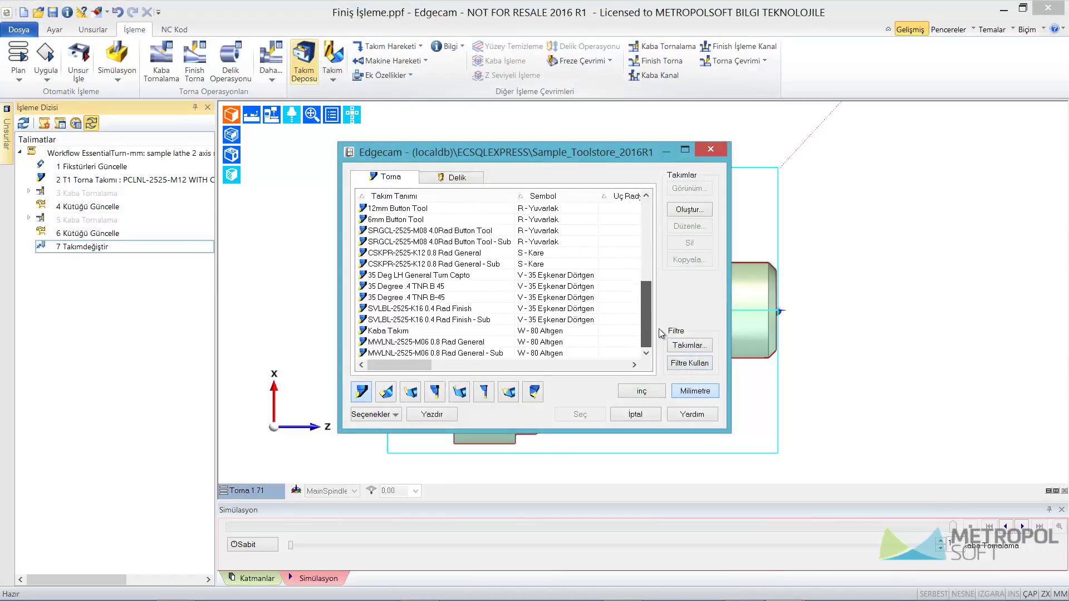
{"action": "left_click", "coordinate": [633, 308]}
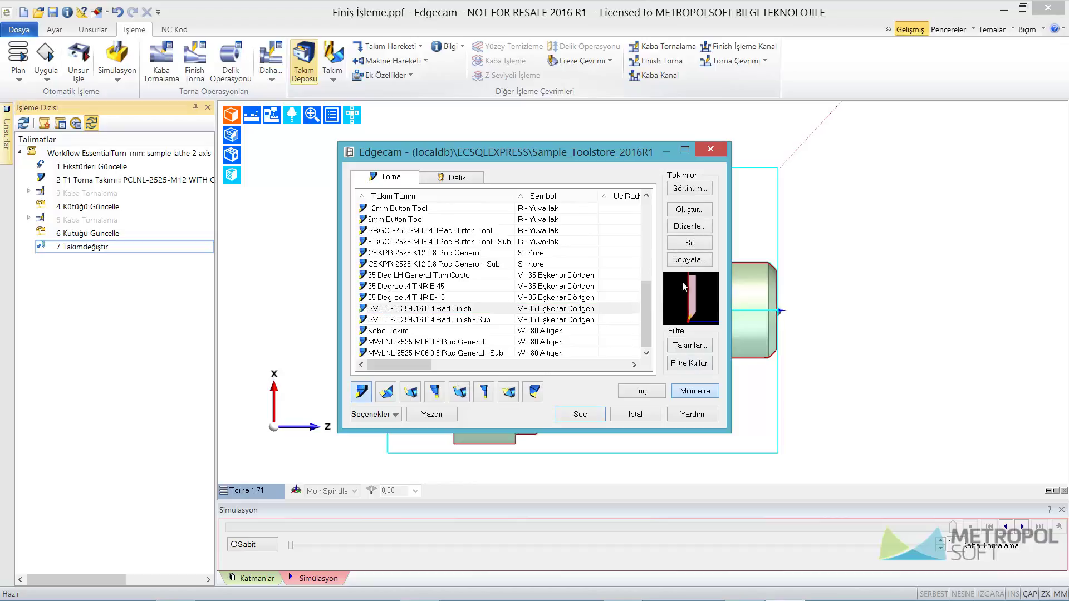
{"action": "left_click", "coordinate": [590, 415]}
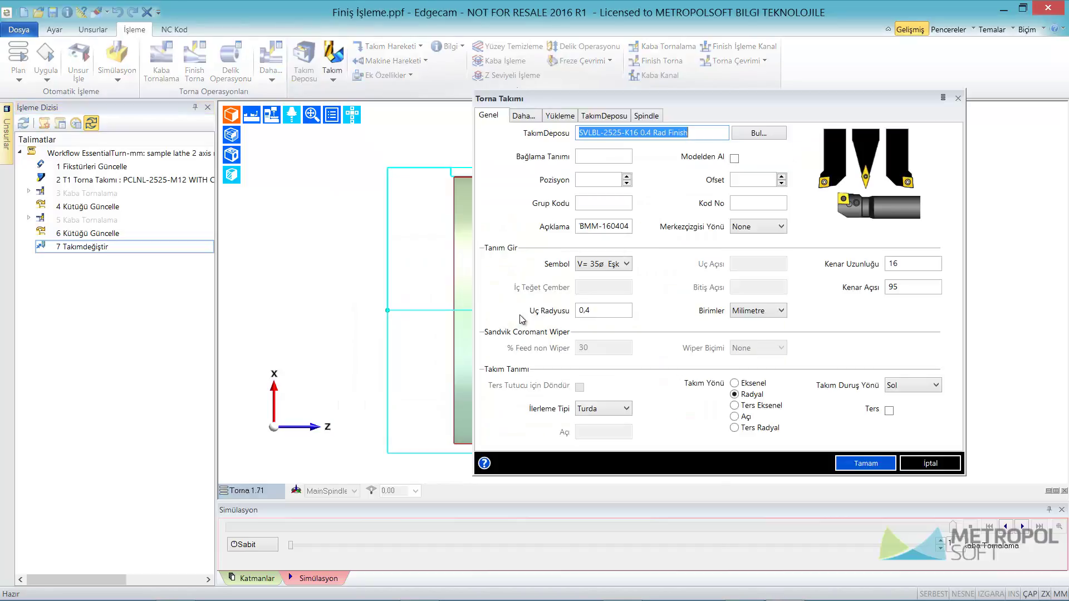
{"action": "left_click", "coordinate": [603, 180]}
{"action": "type", "text": "2"}
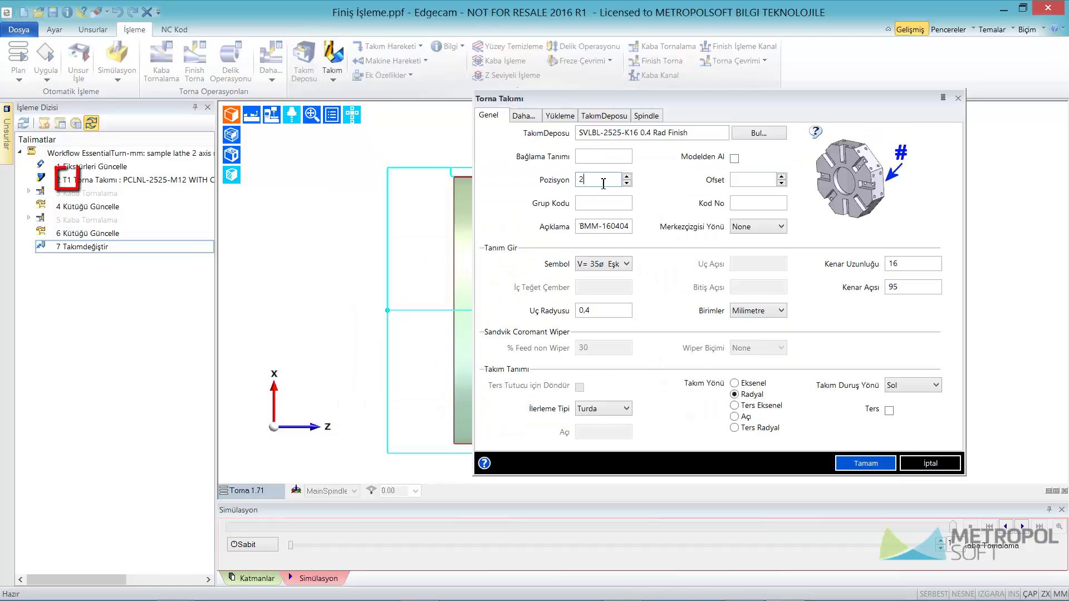
{"action": "left_click", "coordinate": [521, 116]}
{"action": "left_click", "coordinate": [627, 263]}
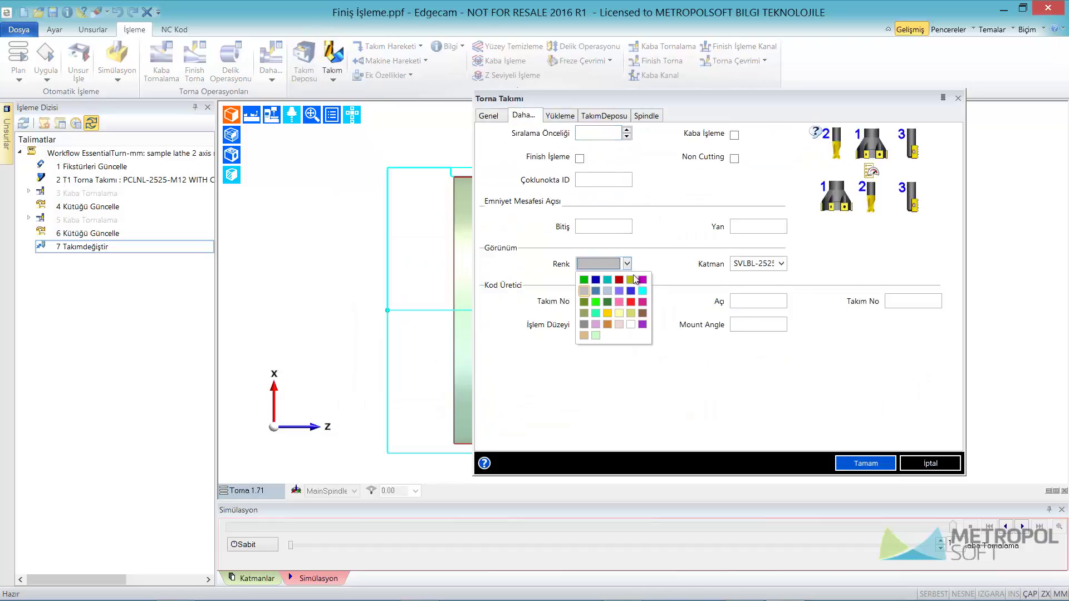
{"action": "left_click", "coordinate": [643, 302]}
{"action": "left_click", "coordinate": [865, 463]}
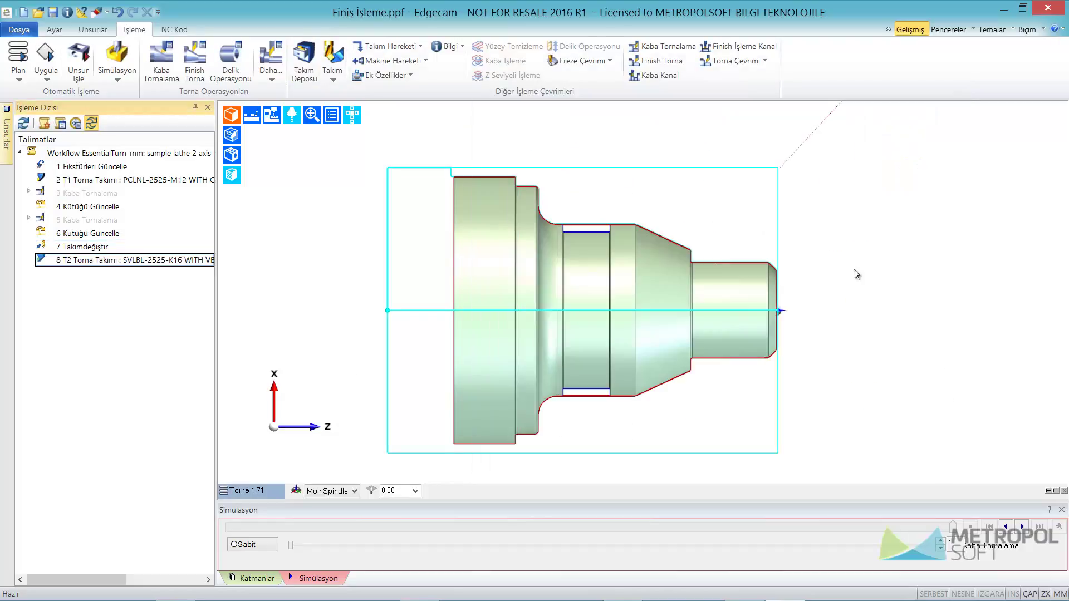
Step: Start a Finish Tornalama cycle with undercuts ignored and existing stock not used
{"action": "left_click", "coordinate": [666, 64]}
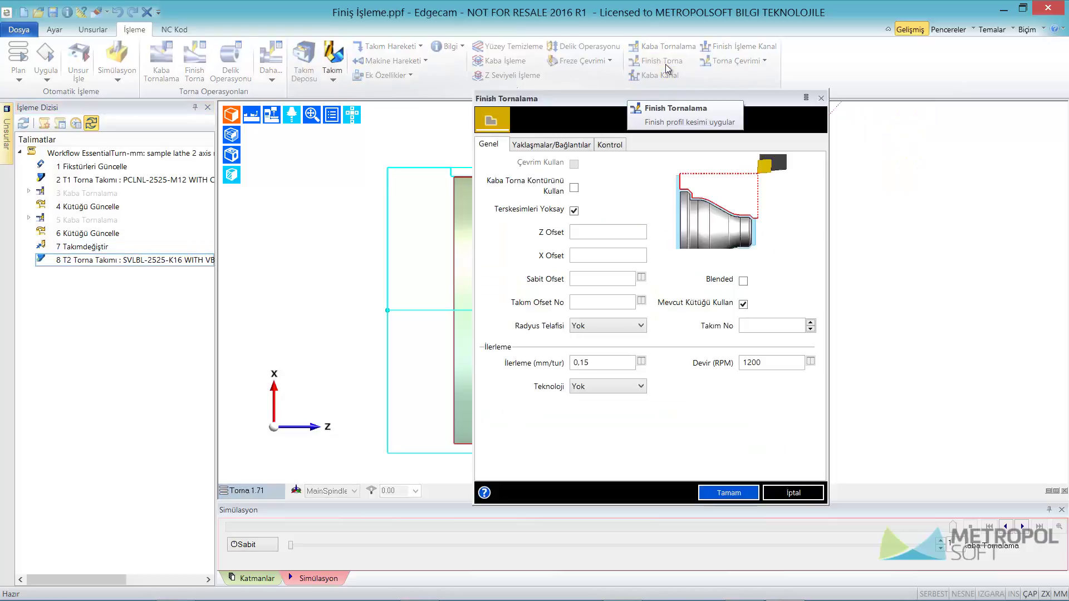
{"action": "left_click_drag", "start_coordinate": [629, 102], "coordinate": [591, 103]}
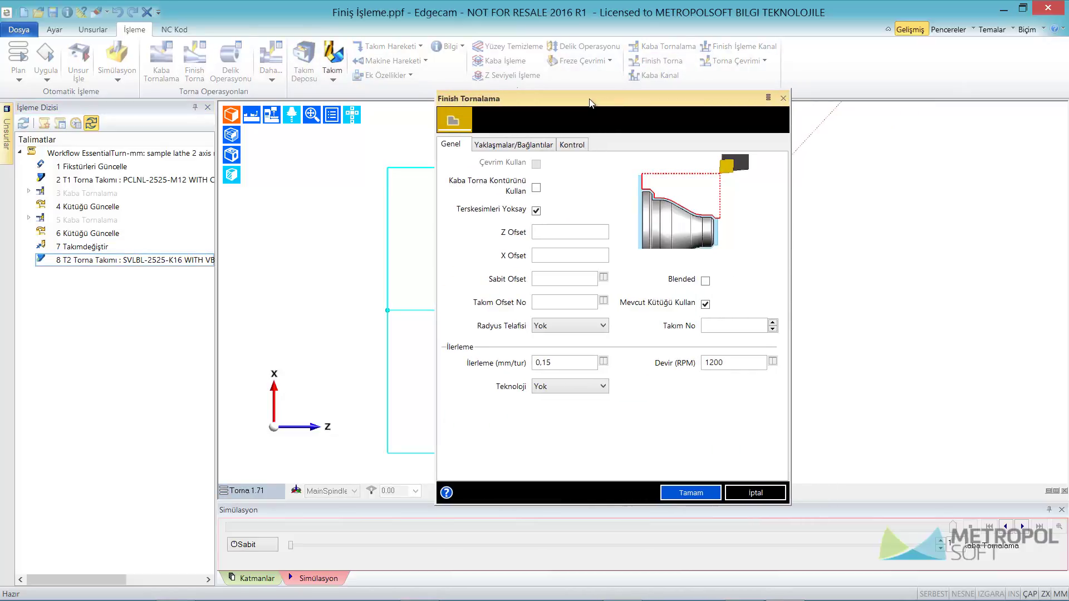
{"action": "left_click", "coordinate": [536, 211]}
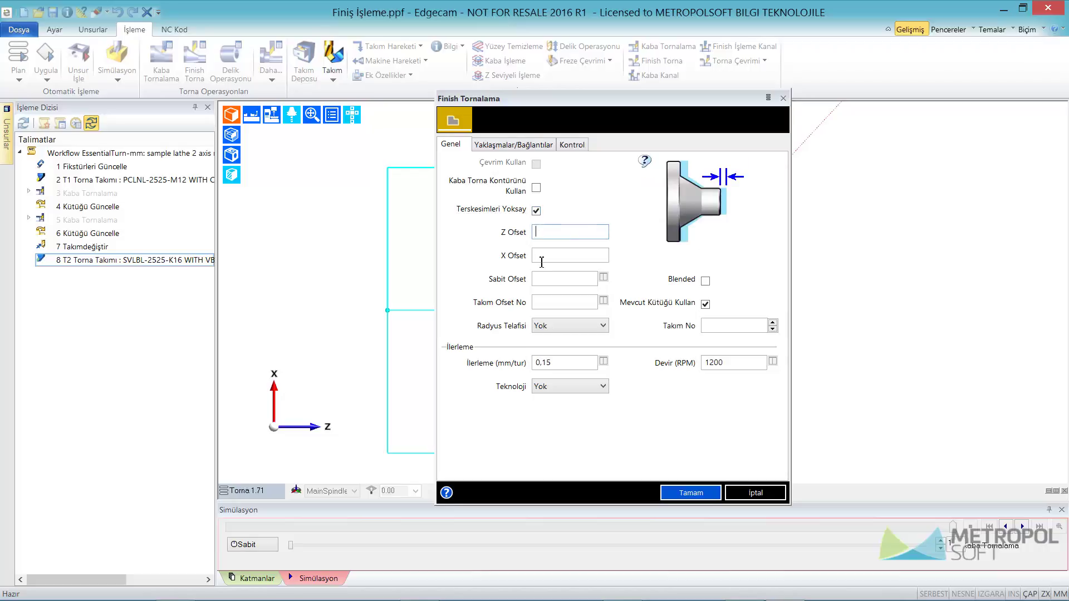
{"action": "left_click", "coordinate": [542, 279]}
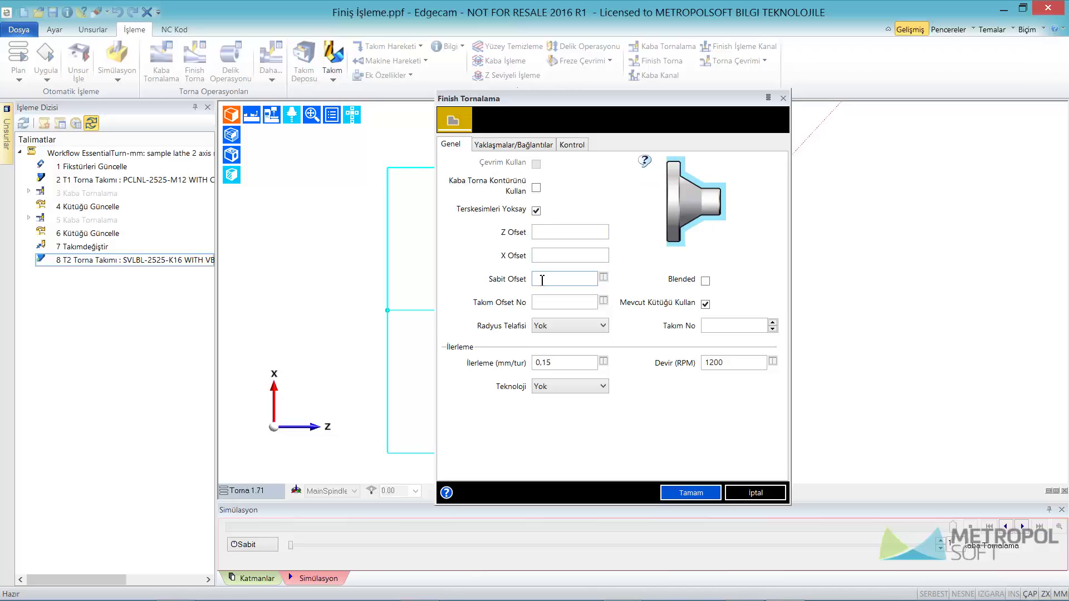
{"action": "left_click", "coordinate": [705, 304]}
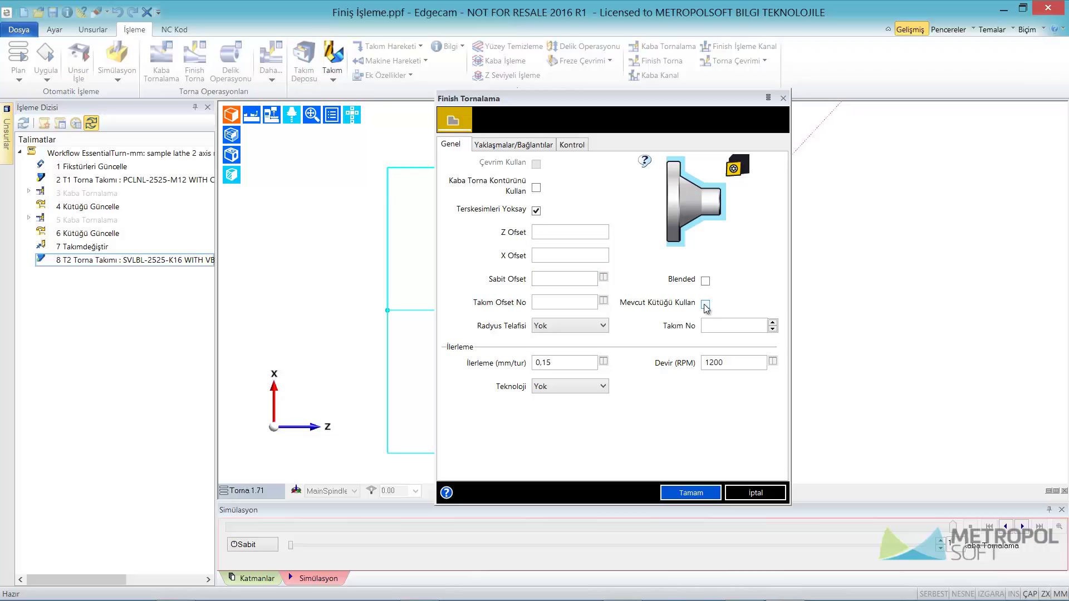
Step: Set radius compensation to Telafi and enable Blended cornering
{"action": "left_click", "coordinate": [550, 329]}
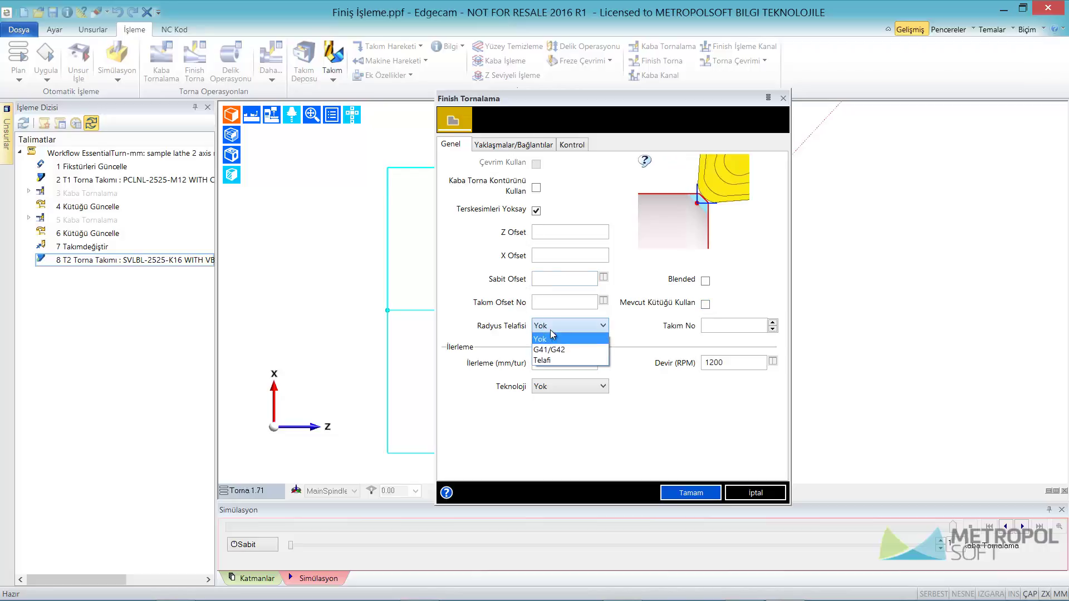
{"action": "left_click", "coordinate": [557, 361]}
{"action": "type", "text": "0.15"}
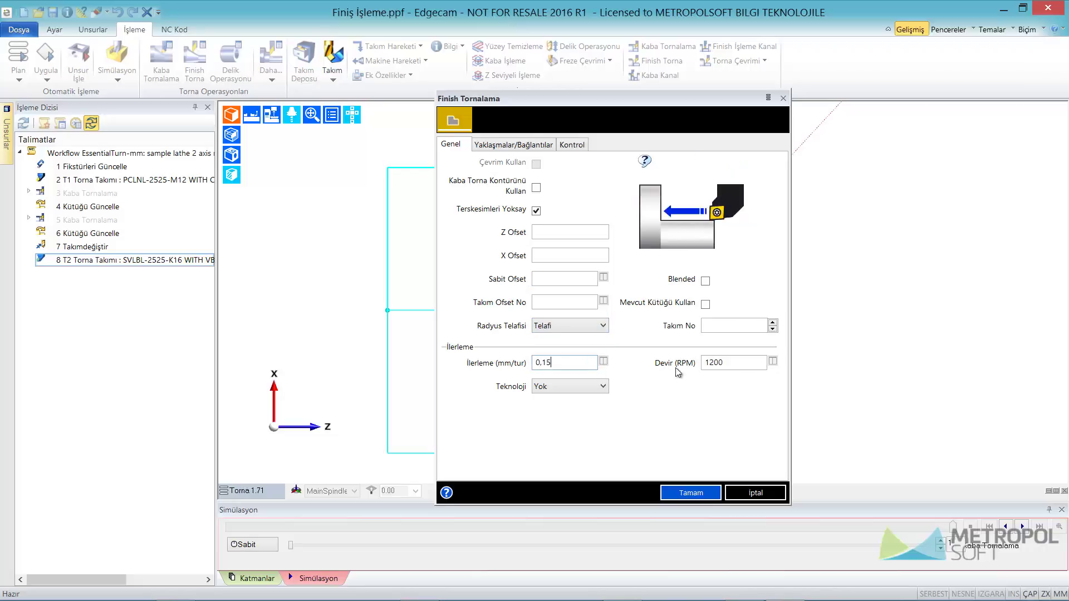
{"action": "left_click", "coordinate": [744, 369]}
{"action": "left_click", "coordinate": [706, 282]}
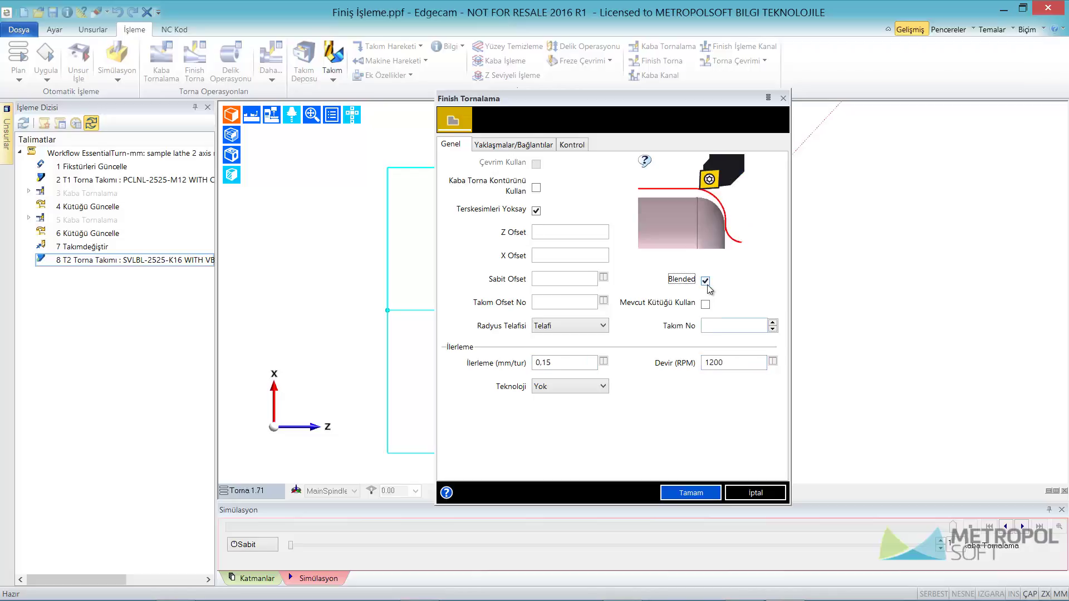
{"action": "left_click", "coordinate": [707, 286]}
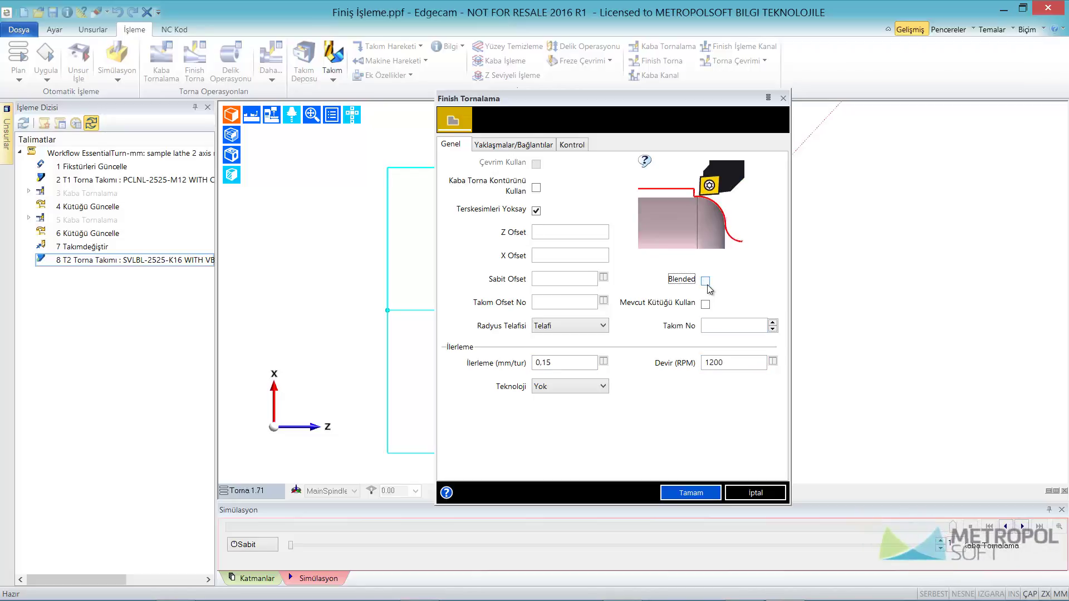
{"action": "left_click", "coordinate": [707, 286]}
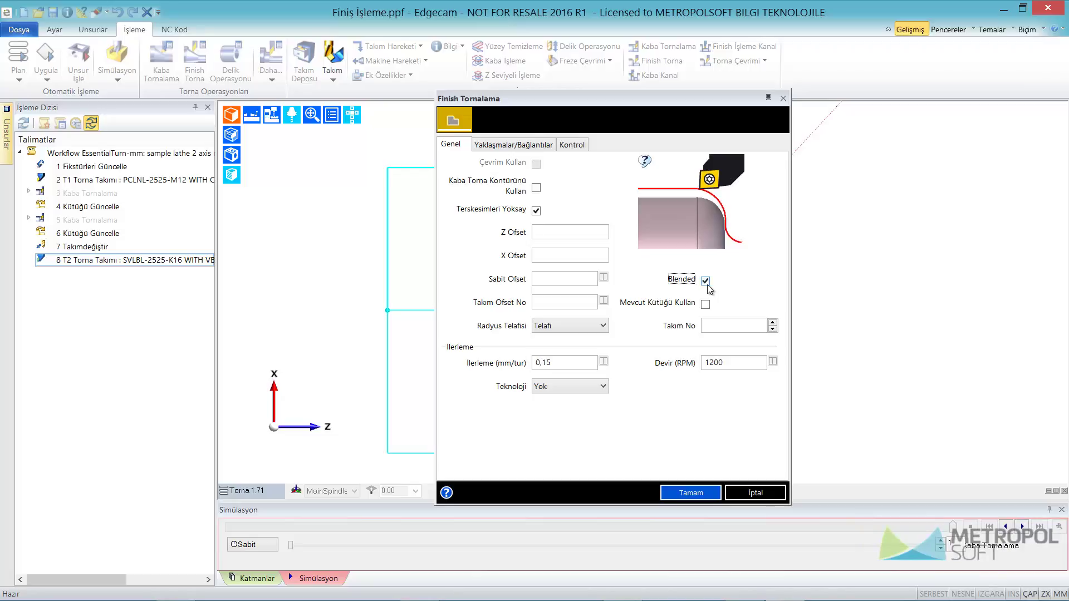
{"action": "left_click", "coordinate": [506, 150]}
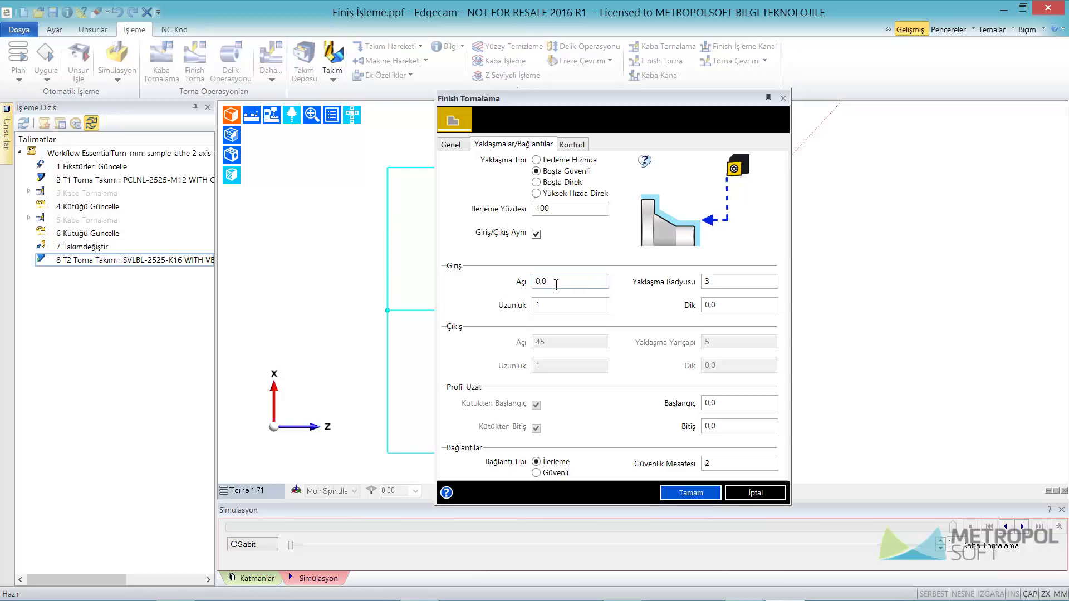
Step: Allow separate lead-in and lead-out moves and move the cycle dialog aside to see the part
{"action": "left_click", "coordinate": [717, 282]}
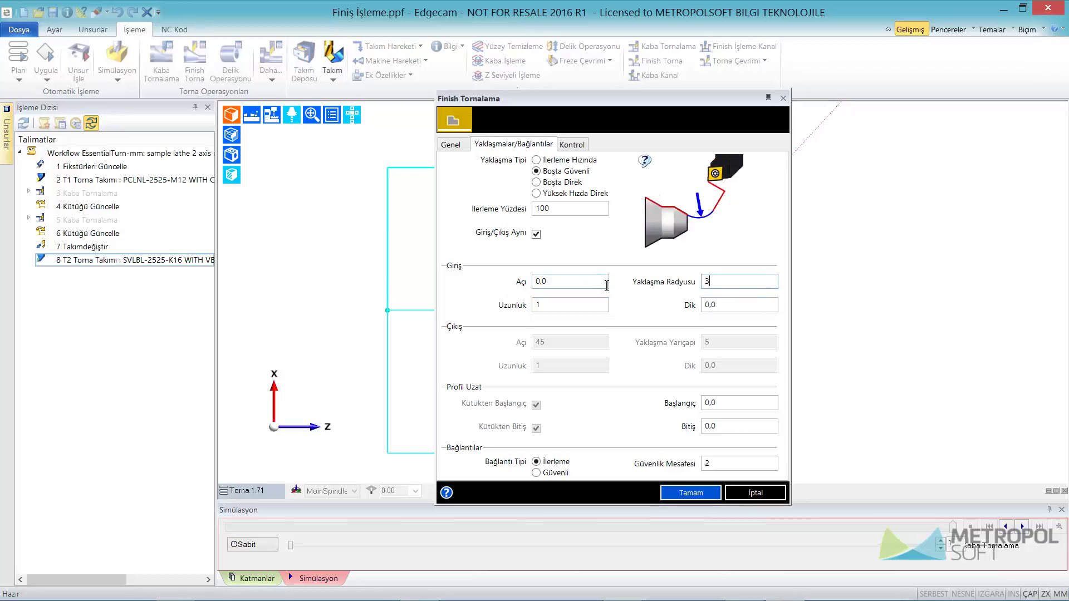
{"action": "left_click", "coordinate": [538, 236]}
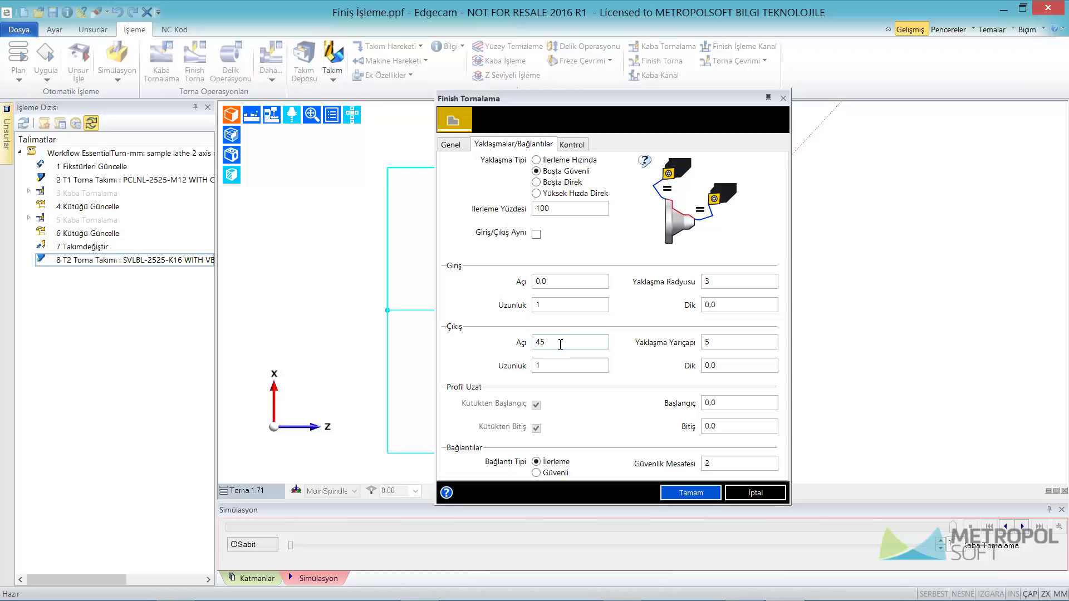
{"action": "left_click_drag", "start_coordinate": [633, 98], "coordinate": [903, 91]}
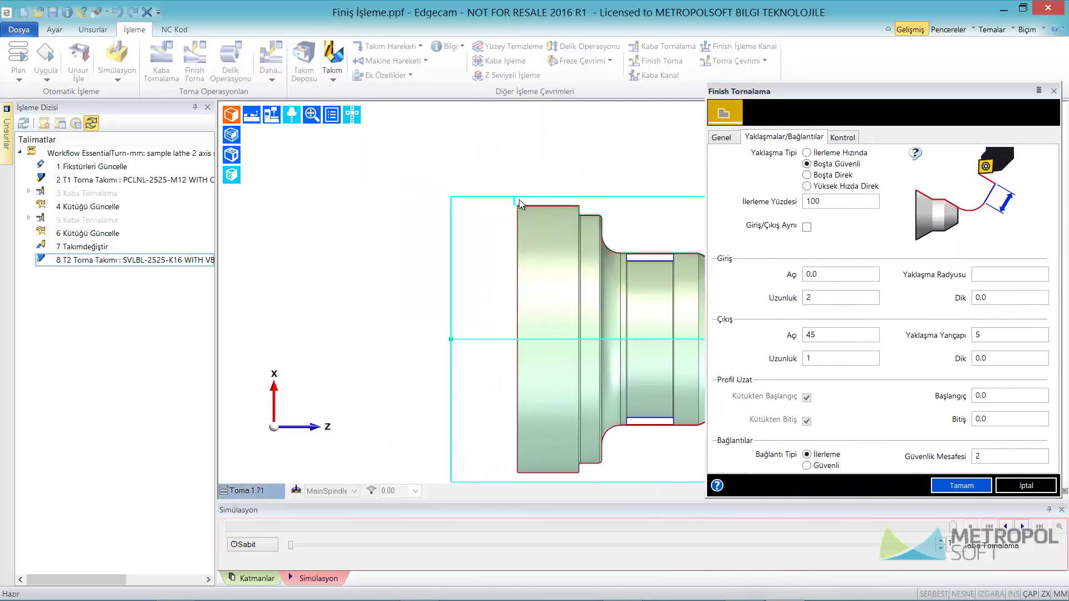
{"action": "scroll", "coordinate": [518, 203], "scroll_direction": "up", "scroll_amount": 3}
{"action": "scroll", "coordinate": [517, 202], "scroll_direction": "up", "scroll_amount": 3}
{"action": "scroll", "coordinate": [501, 178], "scroll_direction": "up", "scroll_amount": 2}
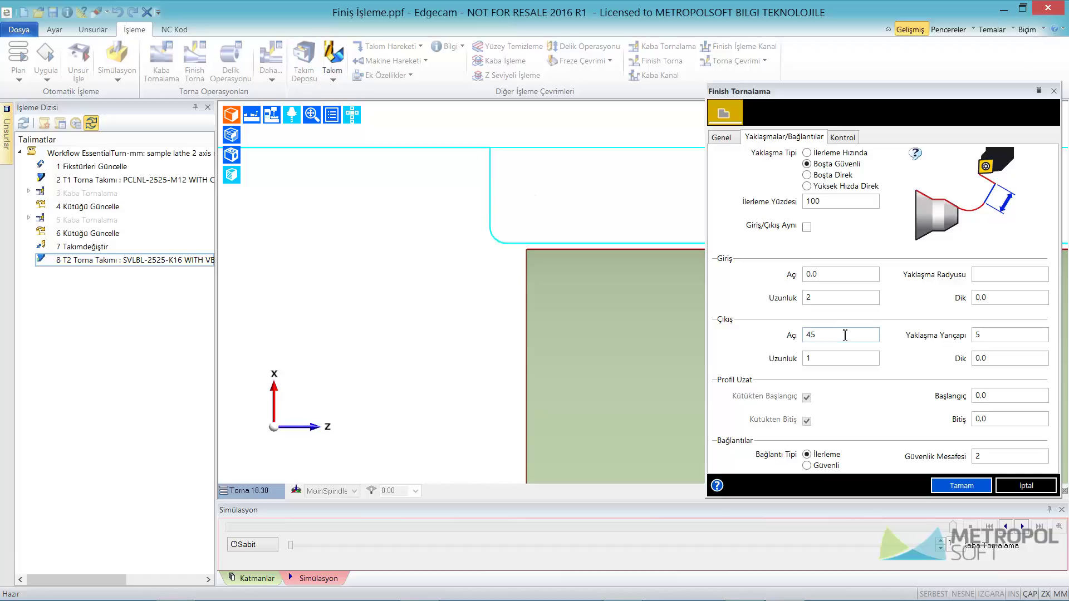
Step: Clear the exit approach radius and use a 45° exit move of length 1
{"action": "left_click", "coordinate": [976, 335]}
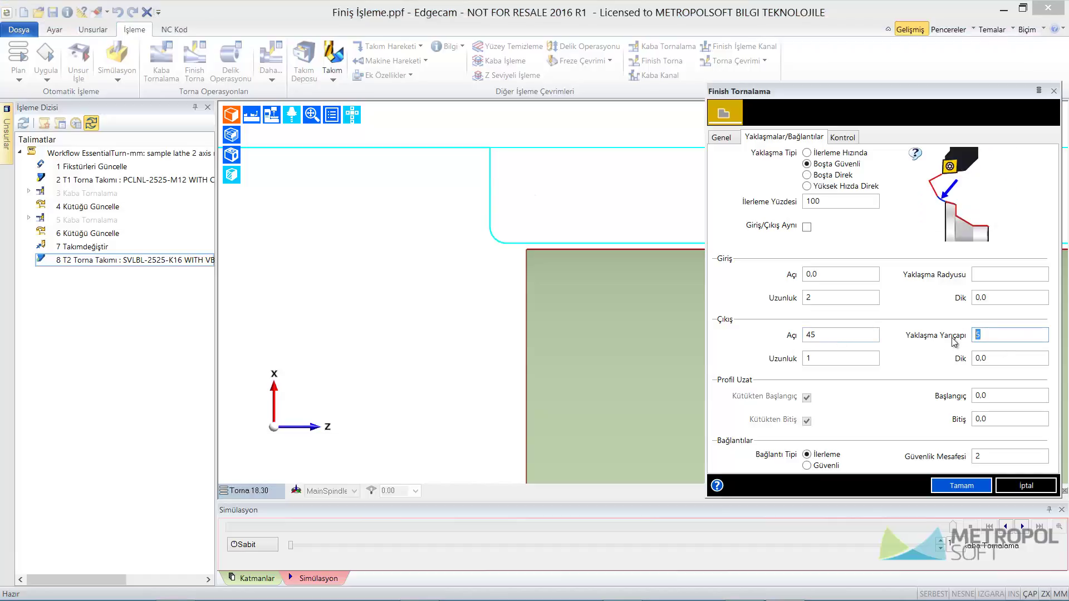
{"action": "key", "text": "BackSpace"}
{"action": "left_click", "coordinate": [827, 334]}
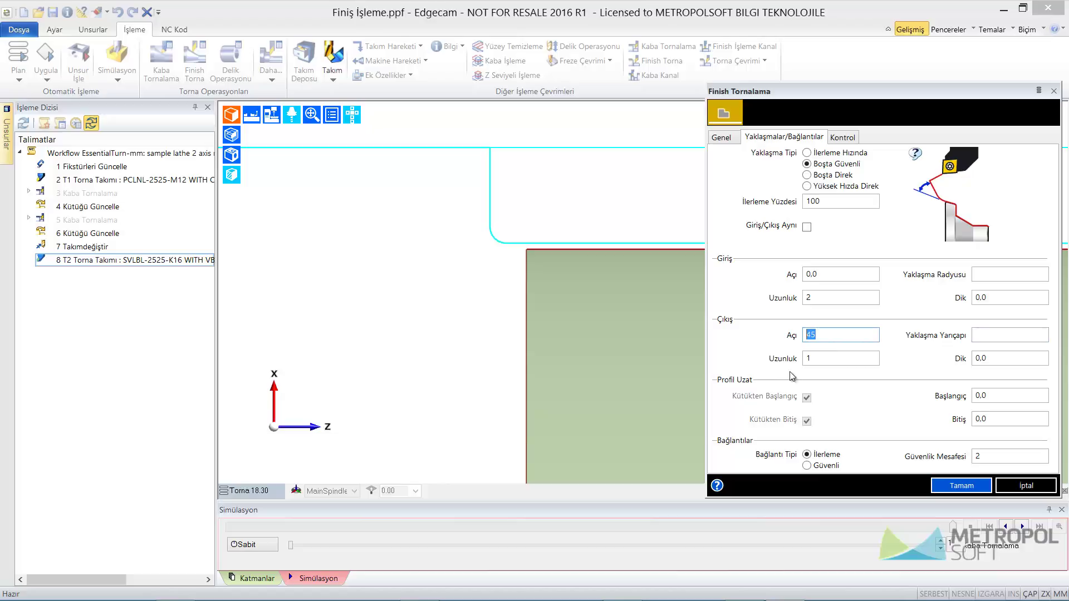
{"action": "left_click", "coordinate": [827, 358]}
{"action": "left_click", "coordinate": [823, 296]}
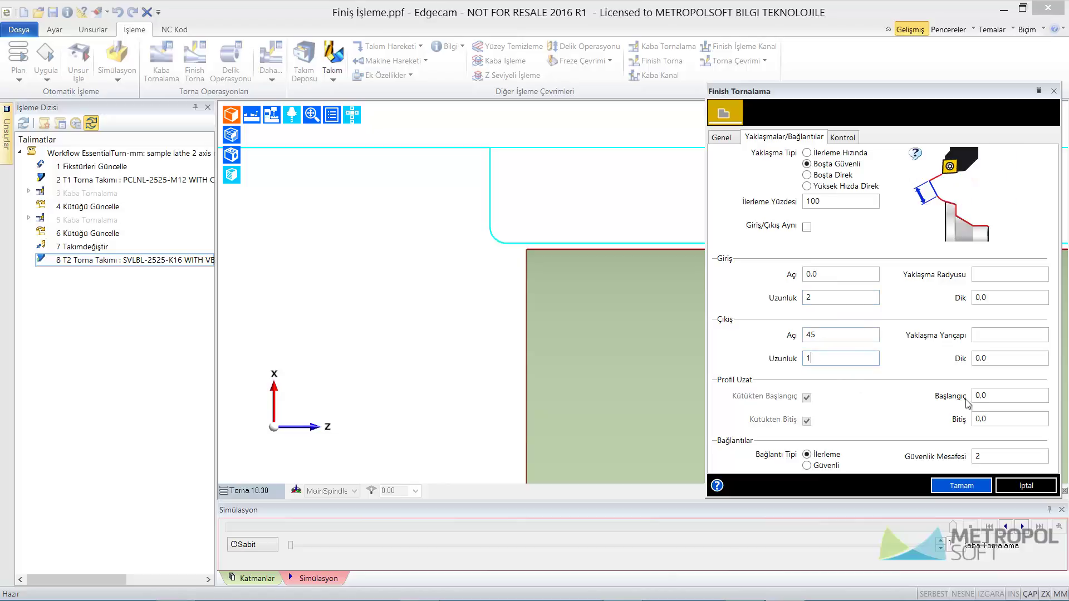
{"action": "left_click", "coordinate": [999, 396]}
{"action": "left_click", "coordinate": [994, 418]}
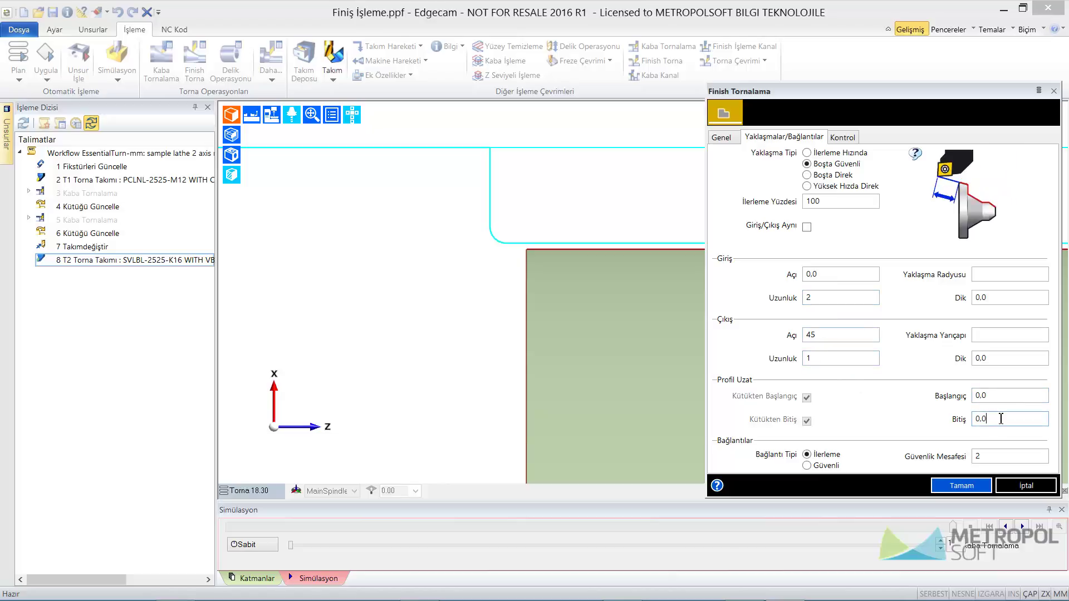
{"action": "left_click", "coordinate": [844, 138]}
{"action": "left_click", "coordinate": [823, 202]}
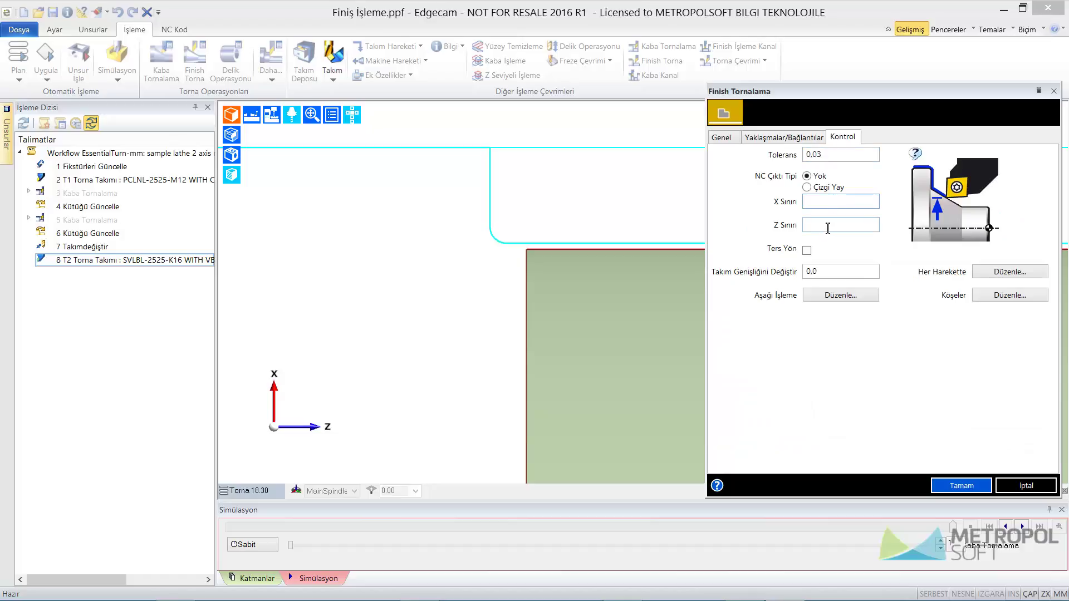
Step: Keep the 0,03 tolerance and leave reverse cutting direction off on the Kontrol tab
{"action": "left_click", "coordinate": [828, 227]}
{"action": "left_click", "coordinate": [838, 155]}
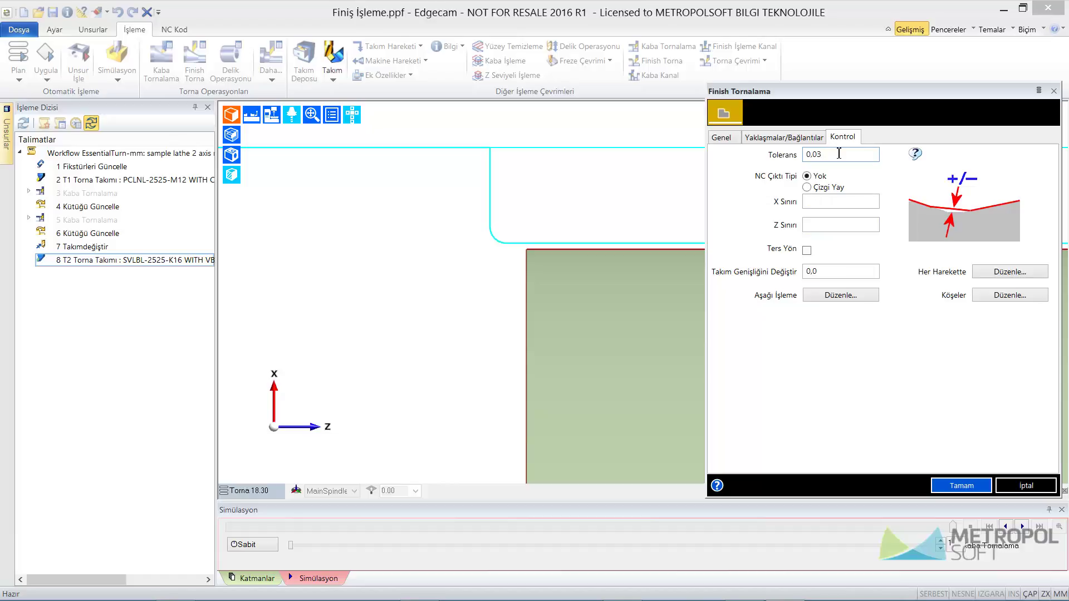
{"action": "left_click", "coordinate": [807, 251]}
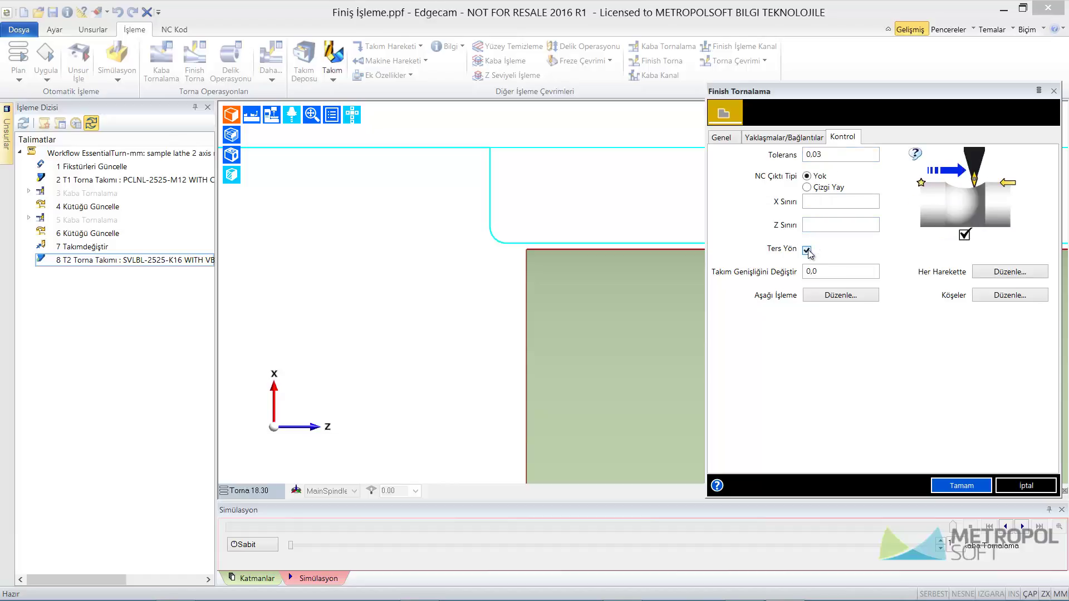
{"action": "left_click", "coordinate": [807, 252]}
{"action": "left_click", "coordinate": [844, 295]}
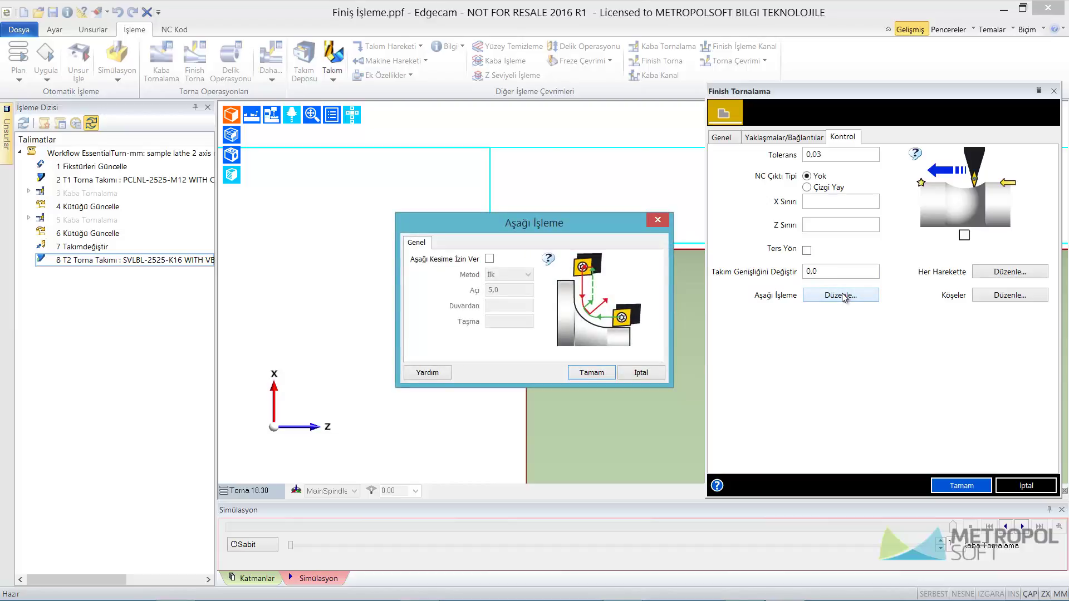
Step: Try the Sadece and Hariç undercut methods, then leave undercutting disallowed and close the dialog
{"action": "left_click", "coordinate": [489, 260]}
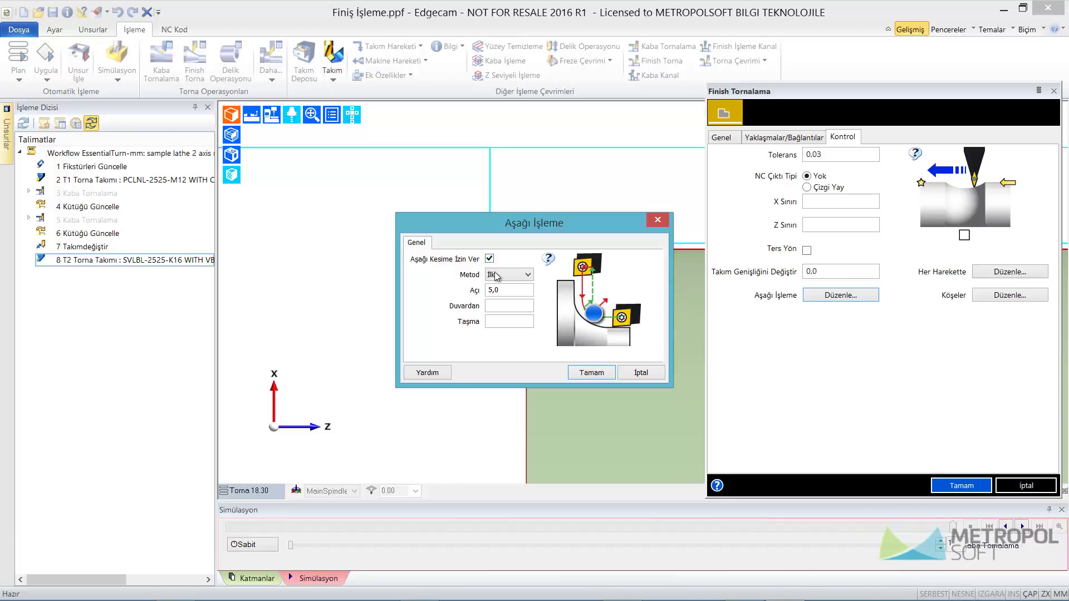
{"action": "left_click", "coordinate": [498, 280]}
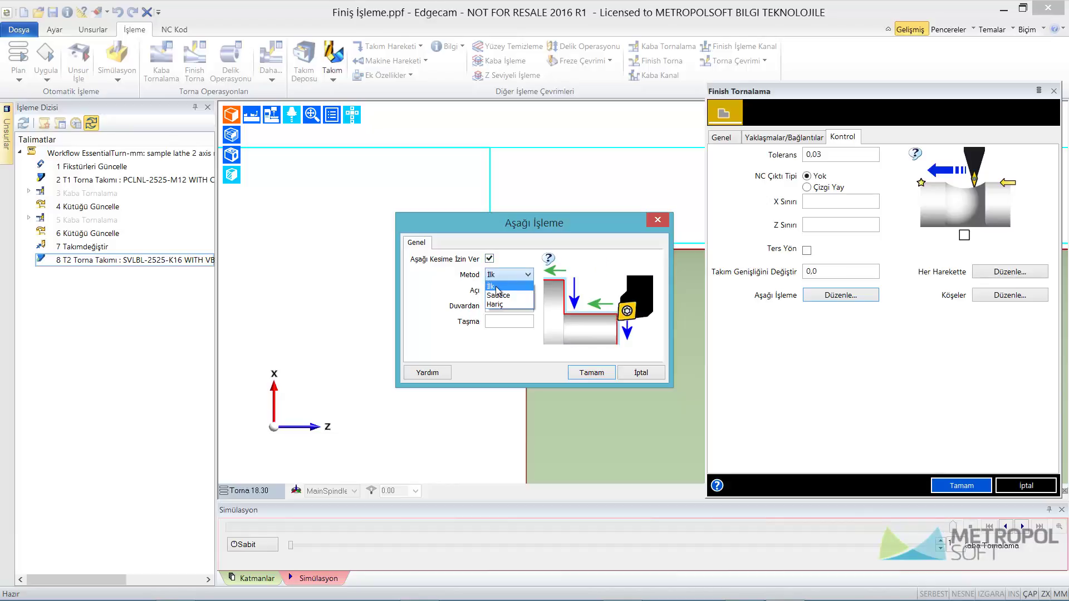
{"action": "left_click", "coordinate": [499, 295]}
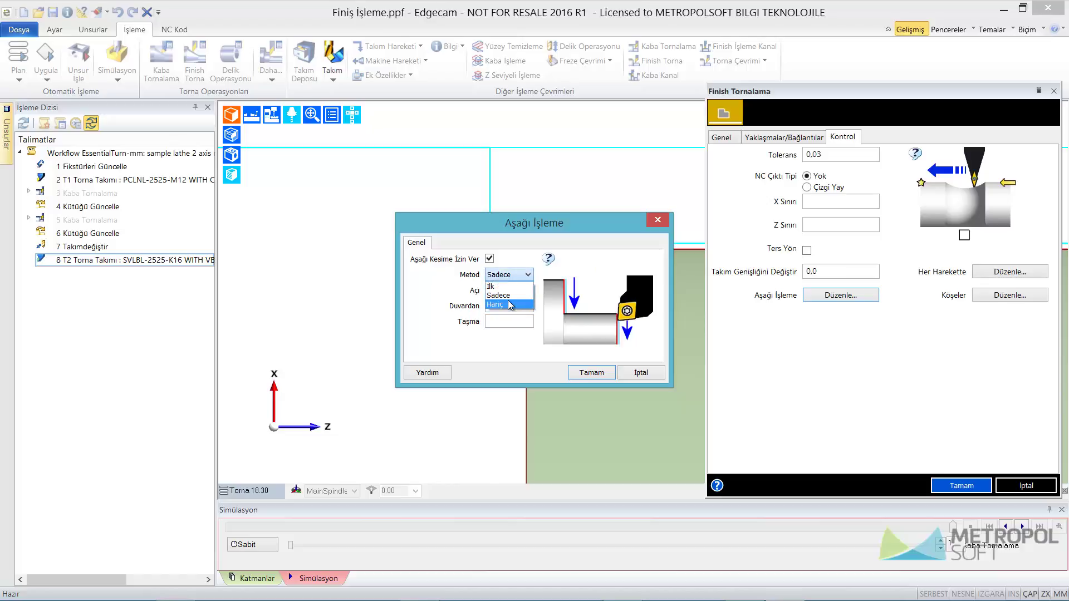
{"action": "left_click", "coordinate": [506, 304]}
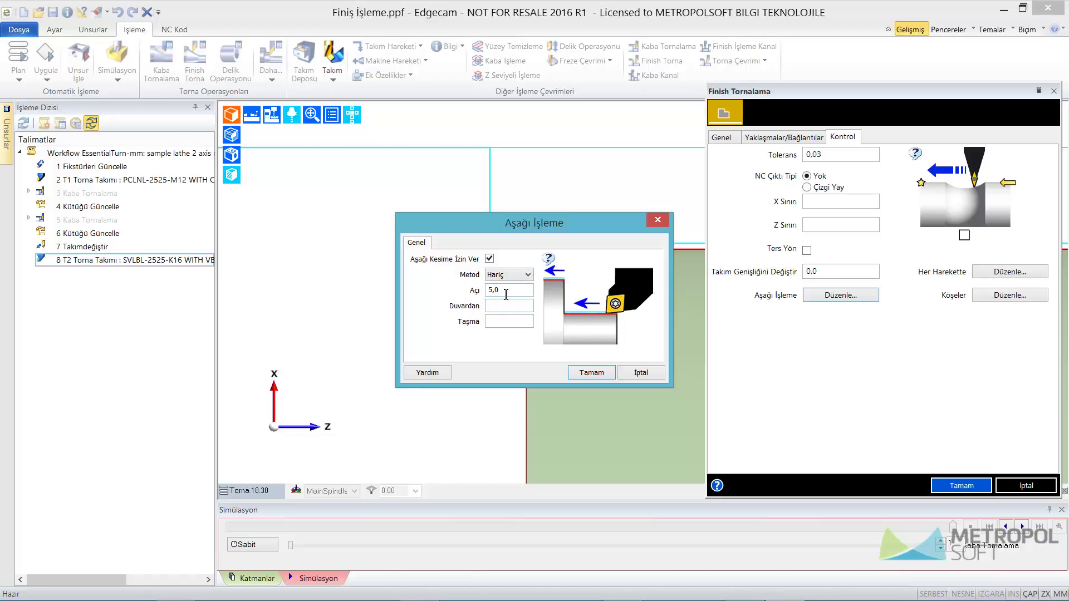
{"action": "left_click", "coordinate": [506, 293]}
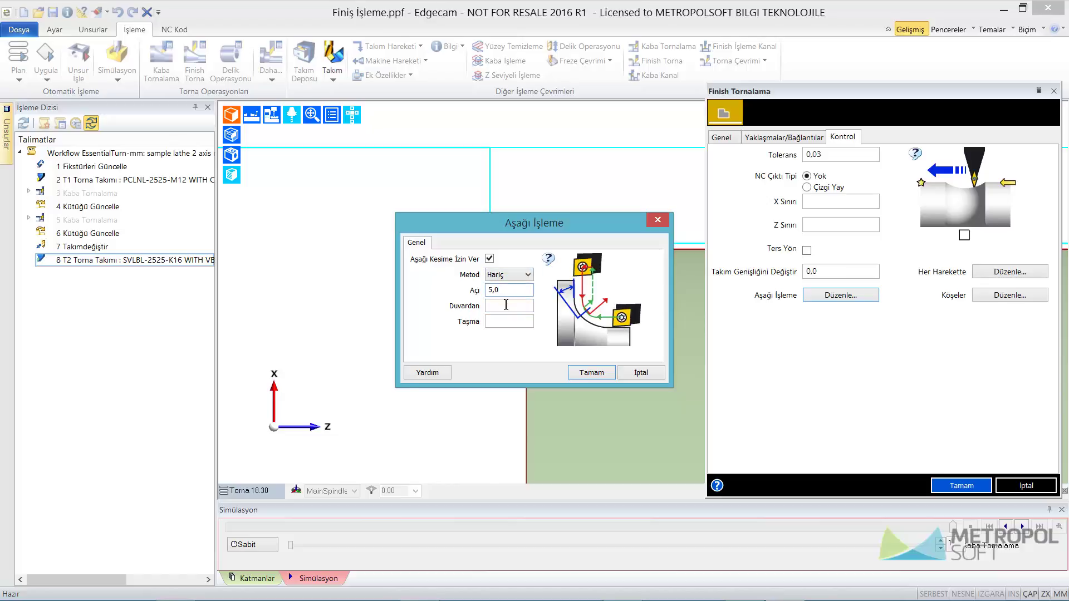
{"action": "left_click", "coordinate": [504, 305]}
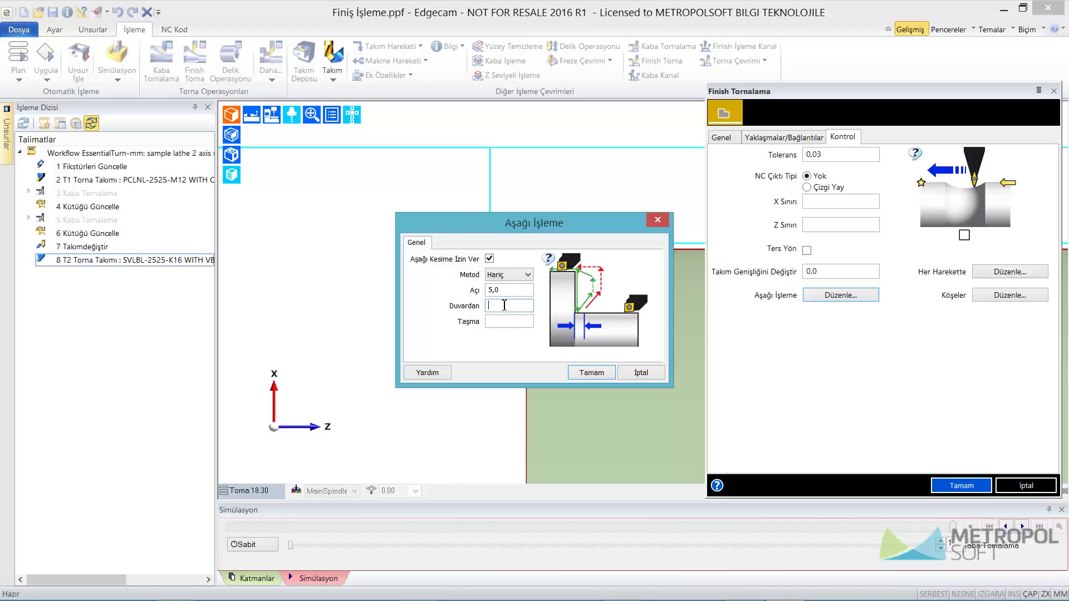
{"action": "left_click", "coordinate": [503, 322]}
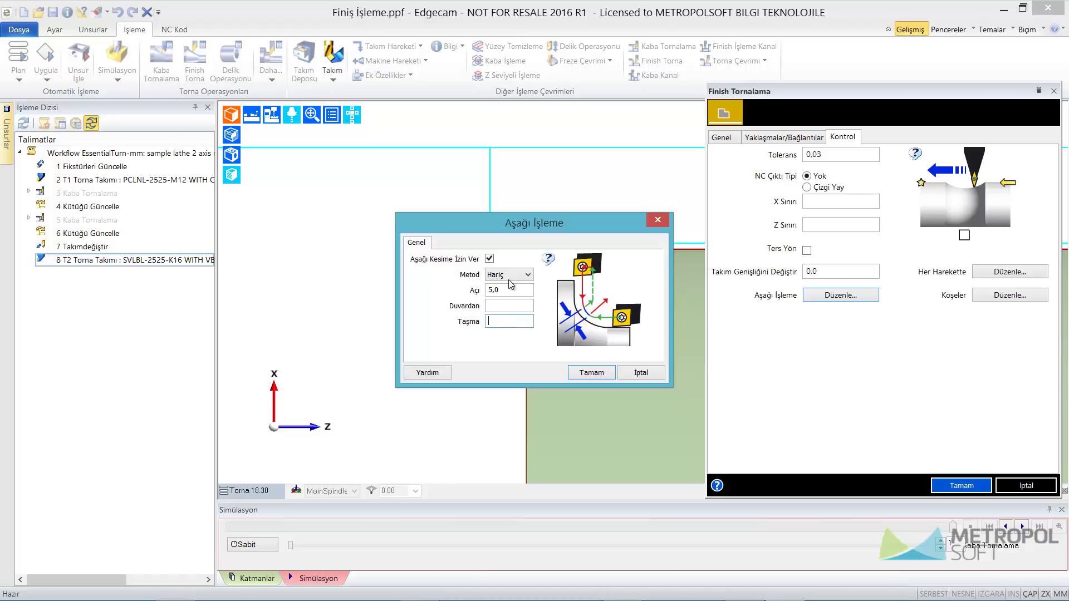
{"action": "left_click", "coordinate": [489, 259]}
{"action": "left_click", "coordinate": [589, 373]}
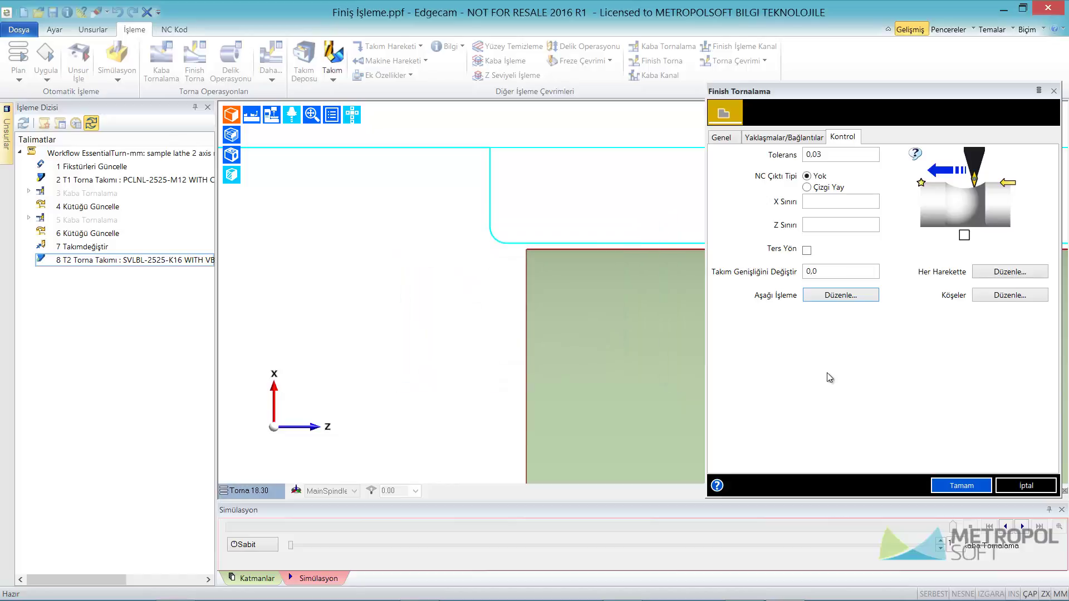
Step: Try sharp, radius-break and chamfer corners, keep Yuvarlak corners, and accept the finish settings
{"action": "left_click", "coordinate": [997, 296]}
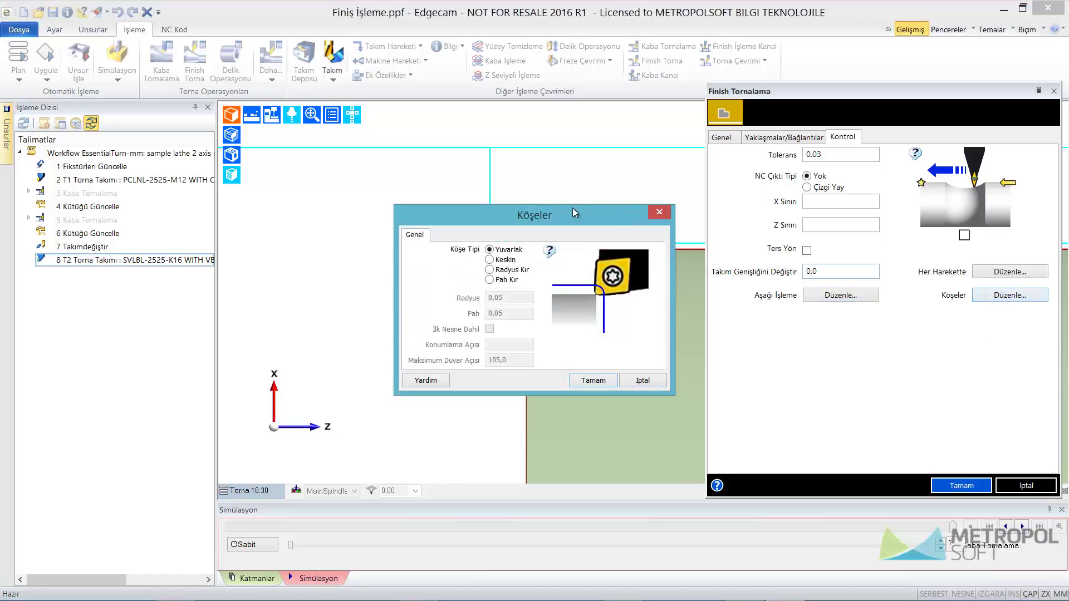
{"action": "left_click", "coordinate": [500, 261]}
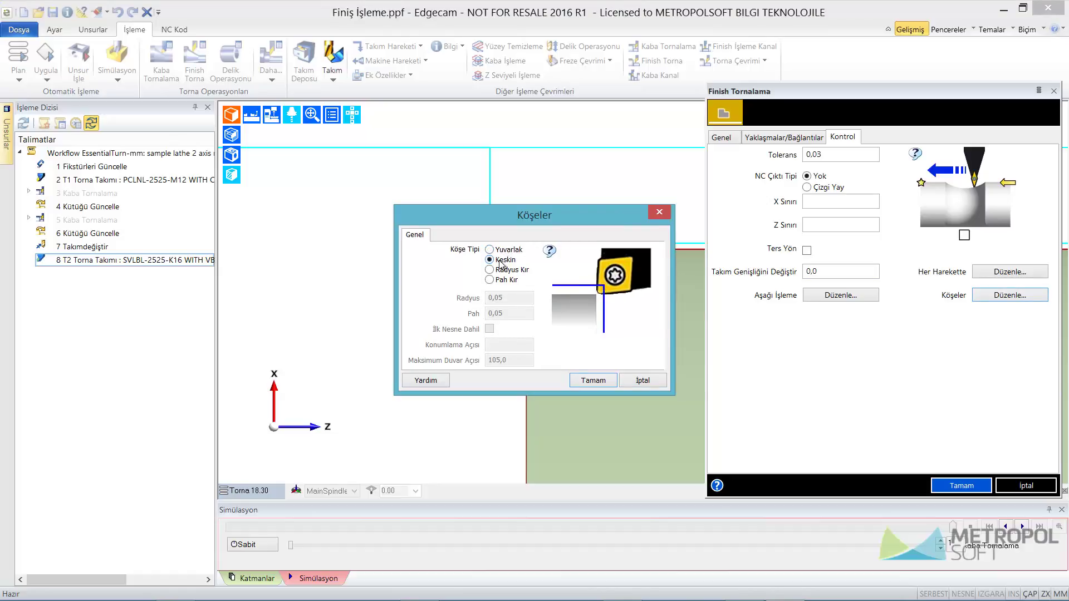
{"action": "left_click", "coordinate": [500, 271]}
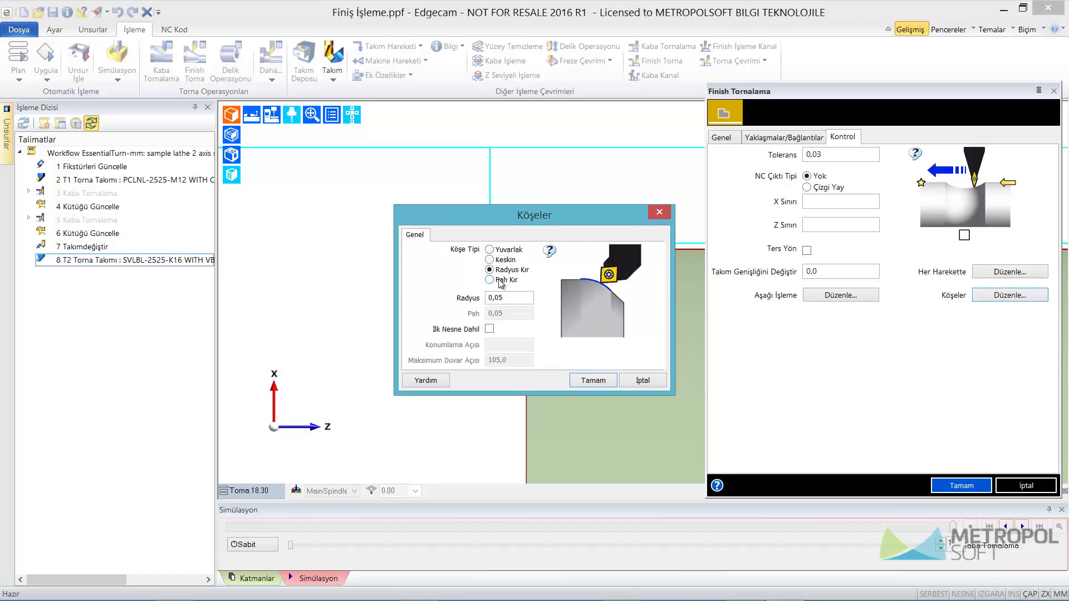
{"action": "left_click", "coordinate": [500, 281]}
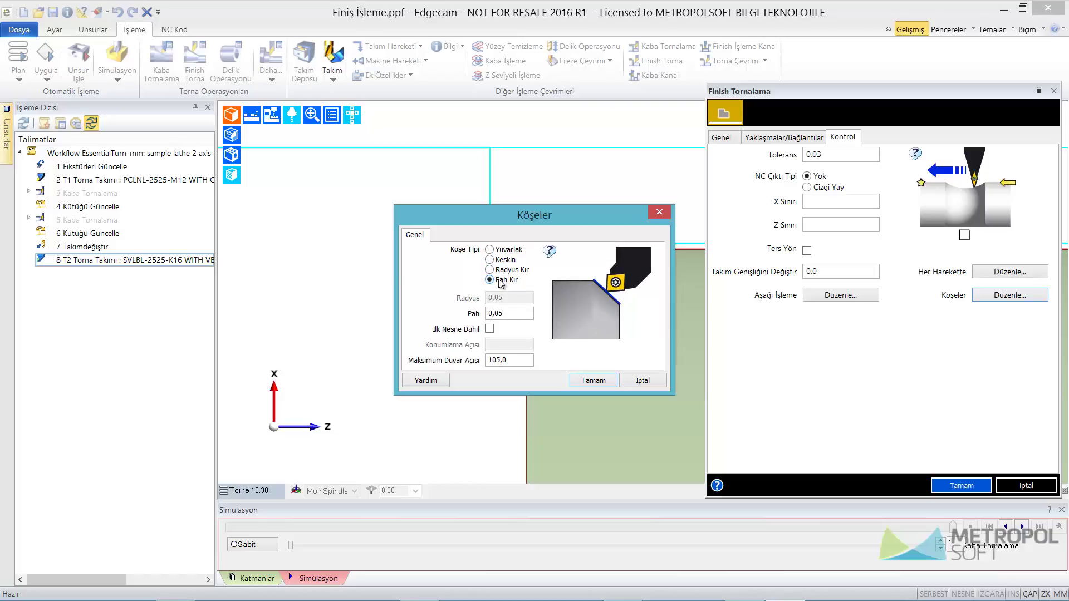
{"action": "left_click", "coordinate": [504, 271]}
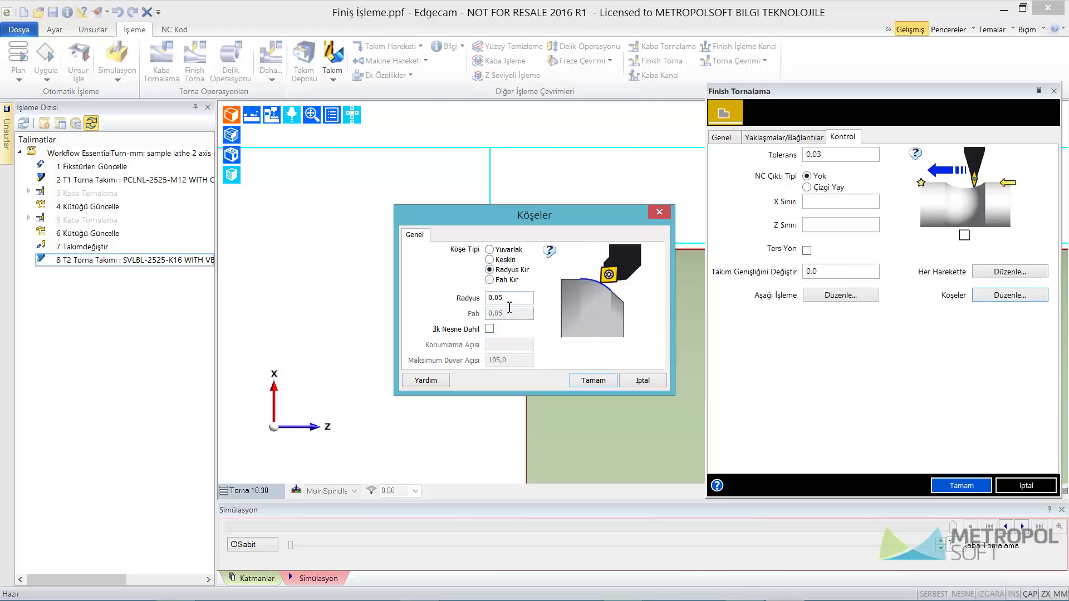
{"action": "left_click", "coordinate": [509, 299]}
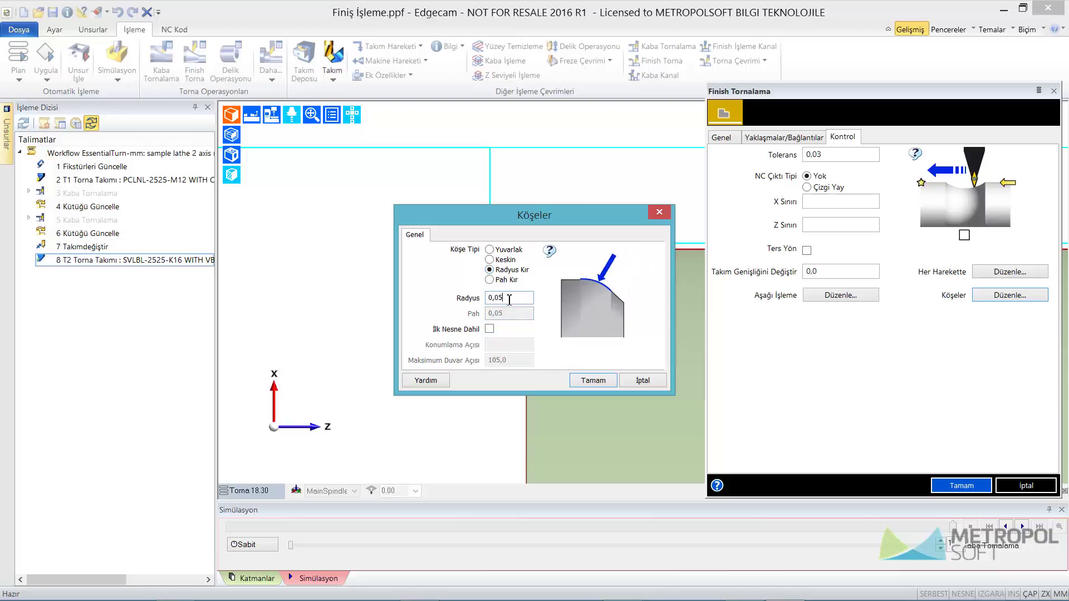
{"action": "left_click", "coordinate": [500, 250]}
{"action": "left_click", "coordinate": [589, 383]}
{"action": "left_click", "coordinate": [961, 482]}
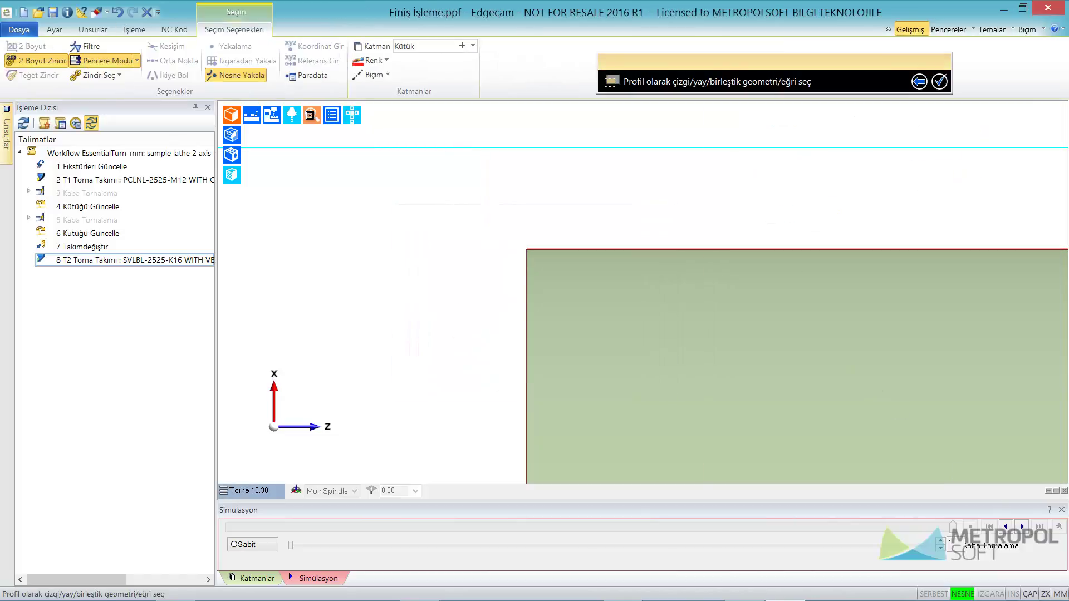
Step: Chain the part profile with its start point at the right end and create the operation
{"action": "left_click", "coordinate": [312, 115]}
{"action": "left_click", "coordinate": [740, 279]}
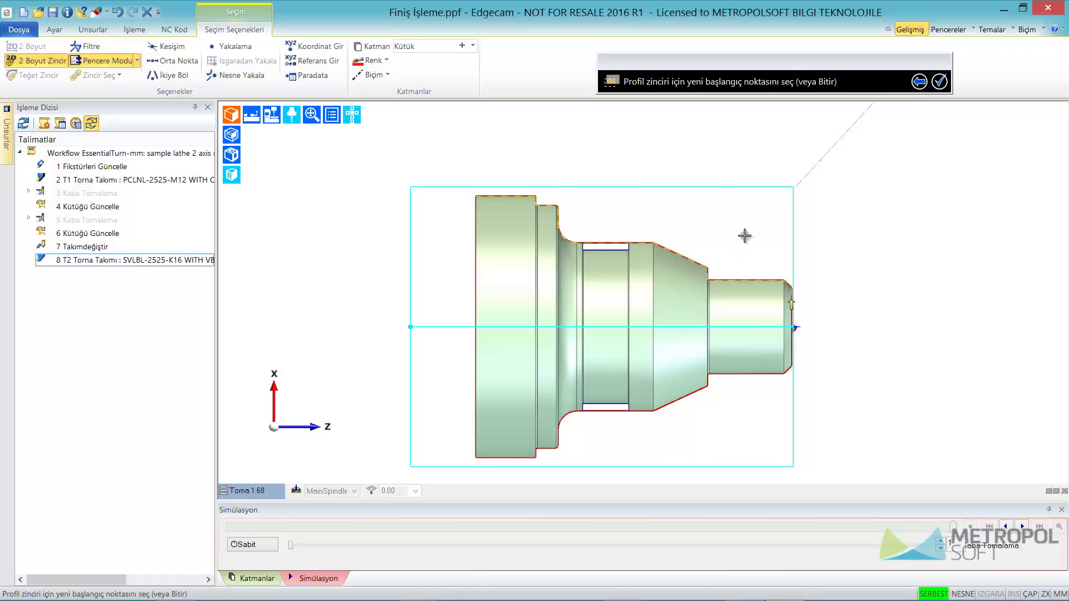
{"action": "left_click", "coordinate": [485, 169]}
{"action": "left_click", "coordinate": [810, 295]}
{"action": "right_click", "coordinate": [843, 297]}
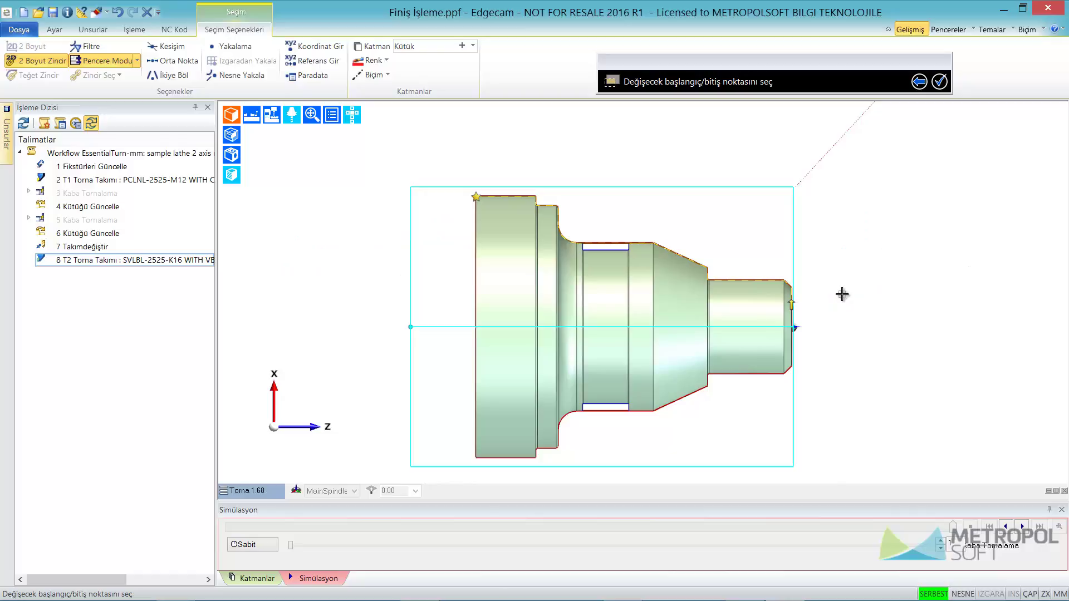
{"action": "right_click", "coordinate": [842, 294]}
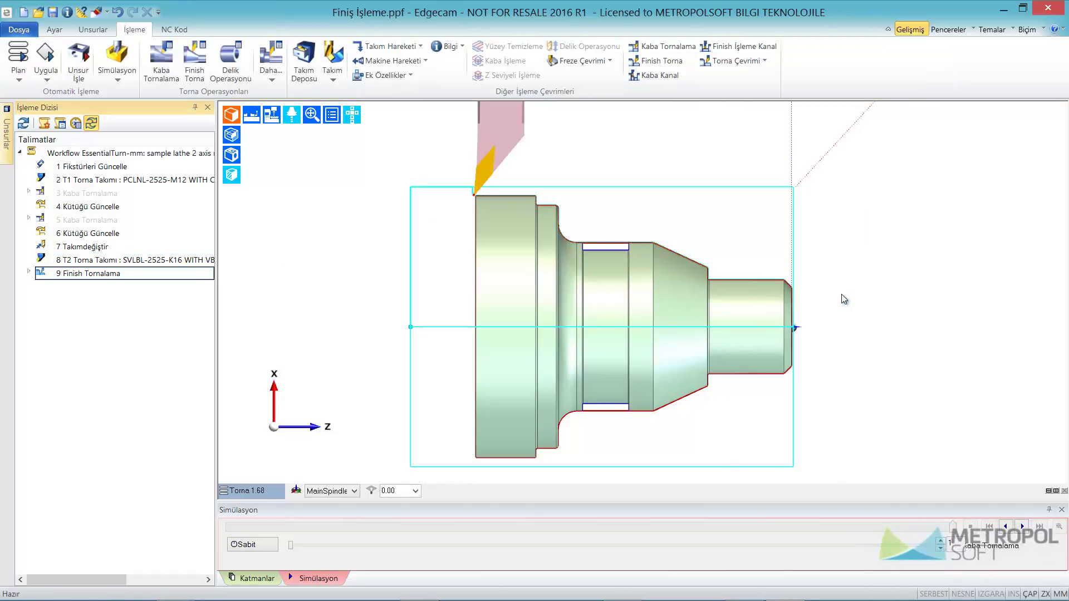
Step: Start a simulation of the 9 Finish Tornalama operation
{"action": "scroll", "coordinate": [716, 250], "scroll_direction": "up", "scroll_amount": 2}
{"action": "scroll", "coordinate": [693, 259], "scroll_direction": "up", "scroll_amount": 3}
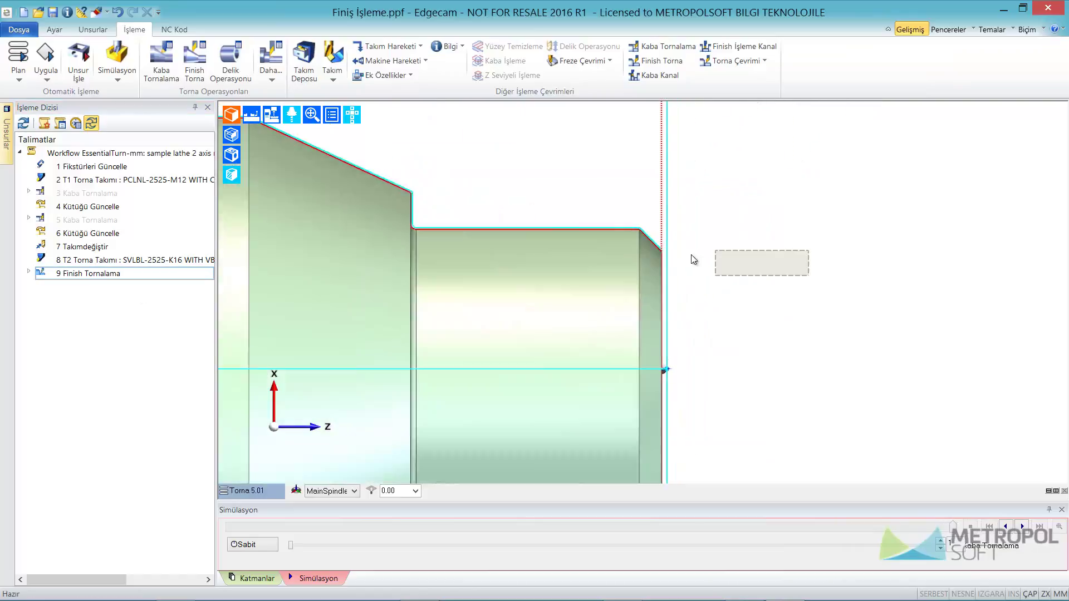
{"action": "scroll", "coordinate": [693, 259], "scroll_direction": "up", "scroll_amount": 2}
{"action": "right_click", "coordinate": [125, 273]}
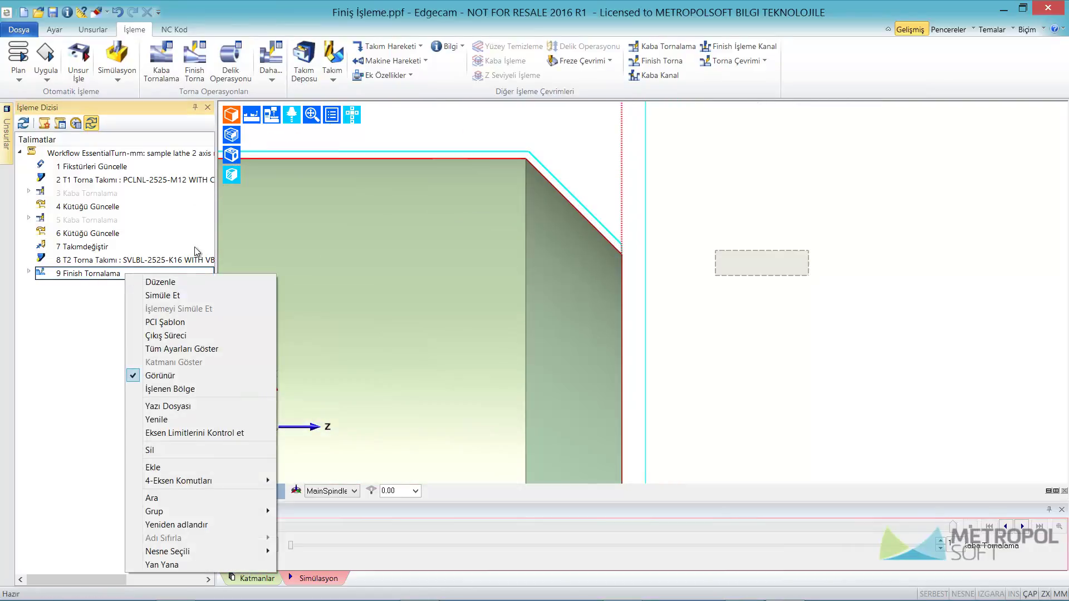
{"action": "left_click", "coordinate": [184, 296]}
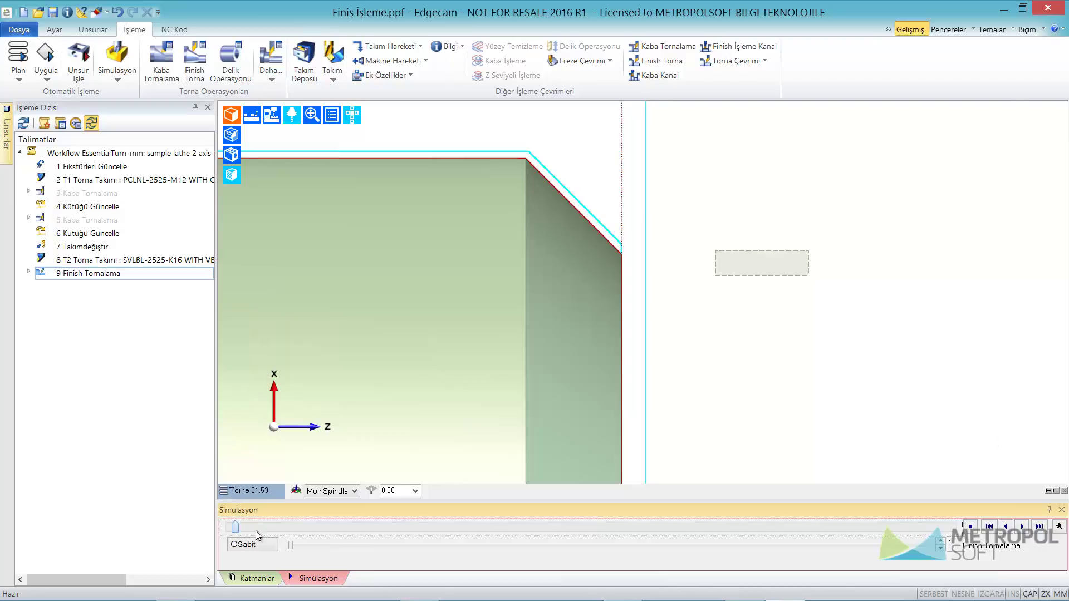
Step: Advance the simulation along the profile and zoom in on the chamfered corner
{"action": "left_click_drag", "start_coordinate": [255, 530], "coordinate": [300, 526]}
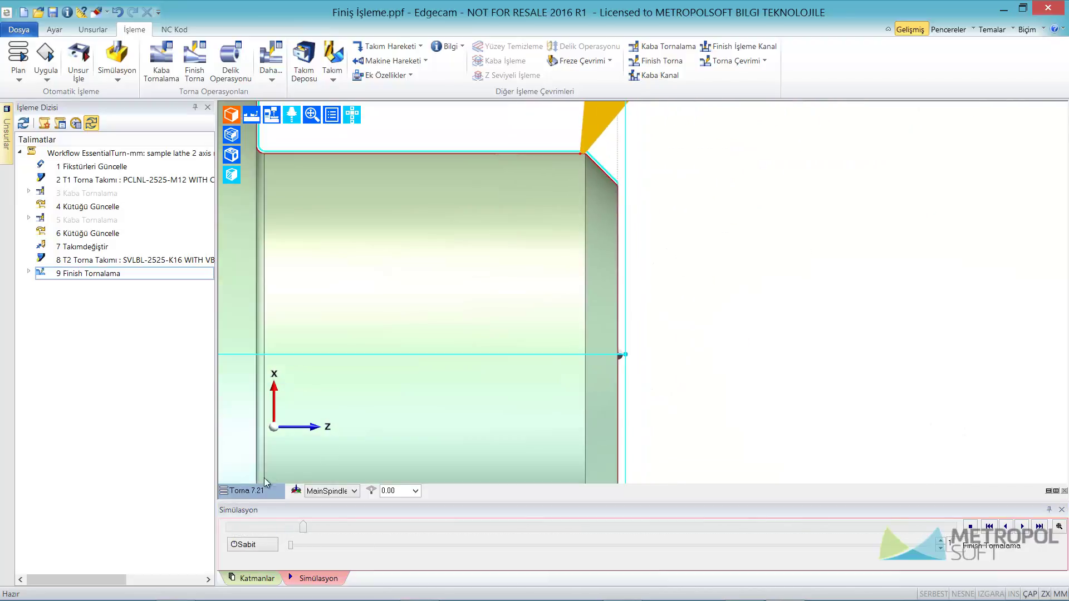
{"action": "scroll", "coordinate": [823, 258], "scroll_direction": "down", "scroll_amount": 3}
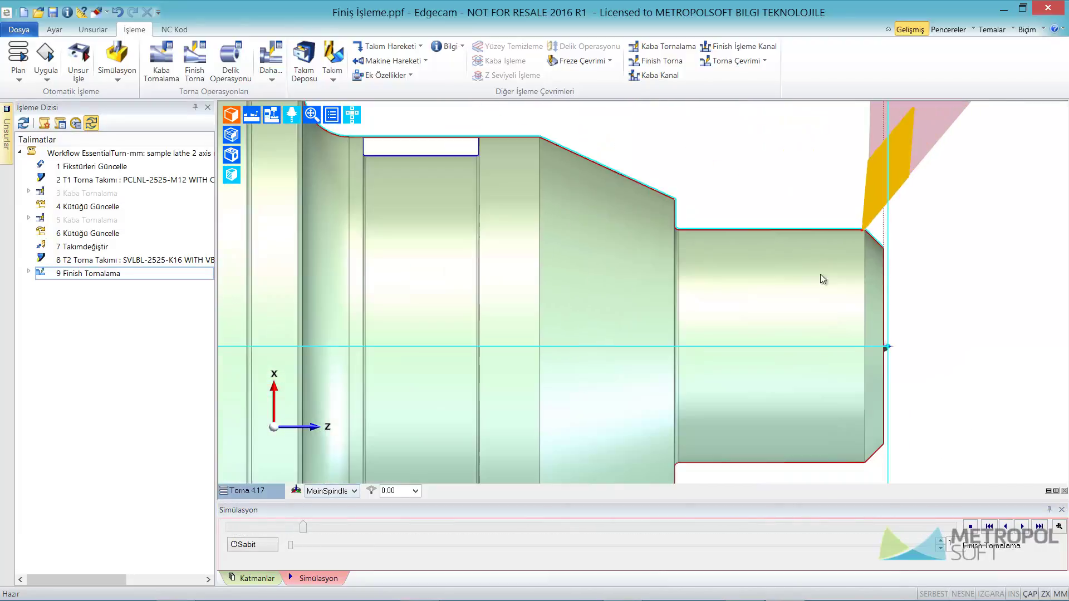
{"action": "left_click_drag", "start_coordinate": [303, 529], "coordinate": [334, 529]}
{"action": "middle_click_drag", "start_coordinate": [477, 172], "coordinate": [757, 282]}
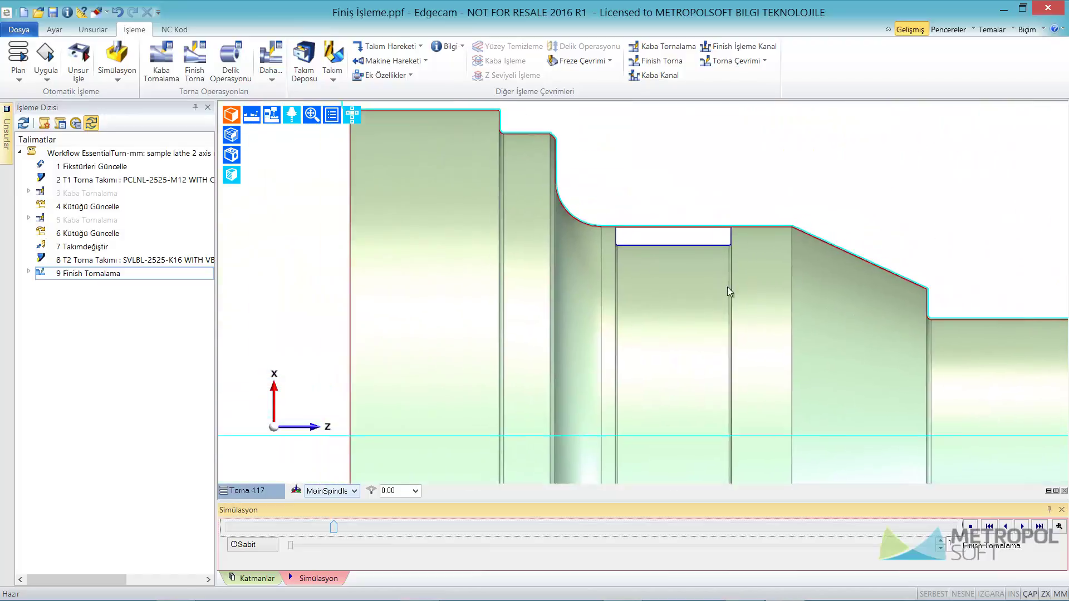
{"action": "scroll", "coordinate": [579, 256], "scroll_direction": "down", "scroll_amount": 2}
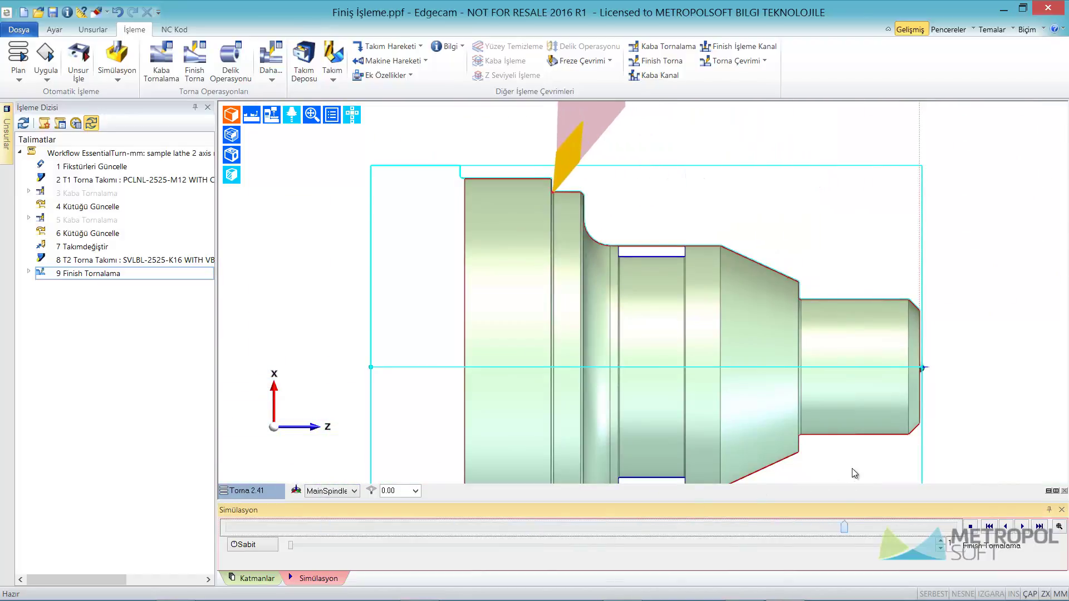
{"action": "scroll", "coordinate": [497, 271], "scroll_direction": "up", "scroll_amount": 3}
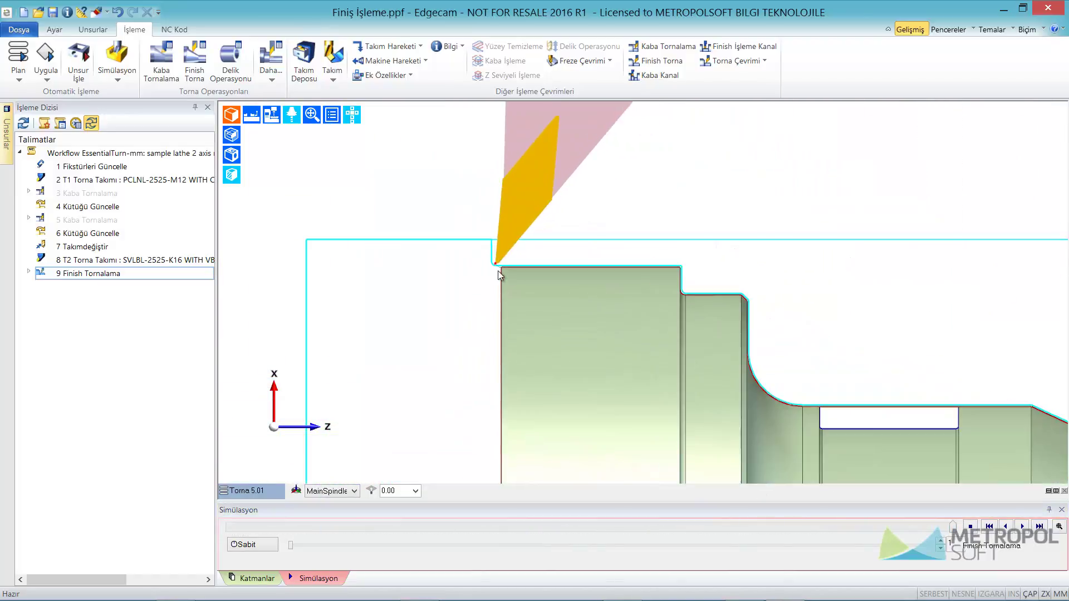
{"action": "scroll", "coordinate": [497, 278], "scroll_direction": "up", "scroll_amount": 3}
{"action": "scroll", "coordinate": [423, 207], "scroll_direction": "down", "scroll_amount": 2}
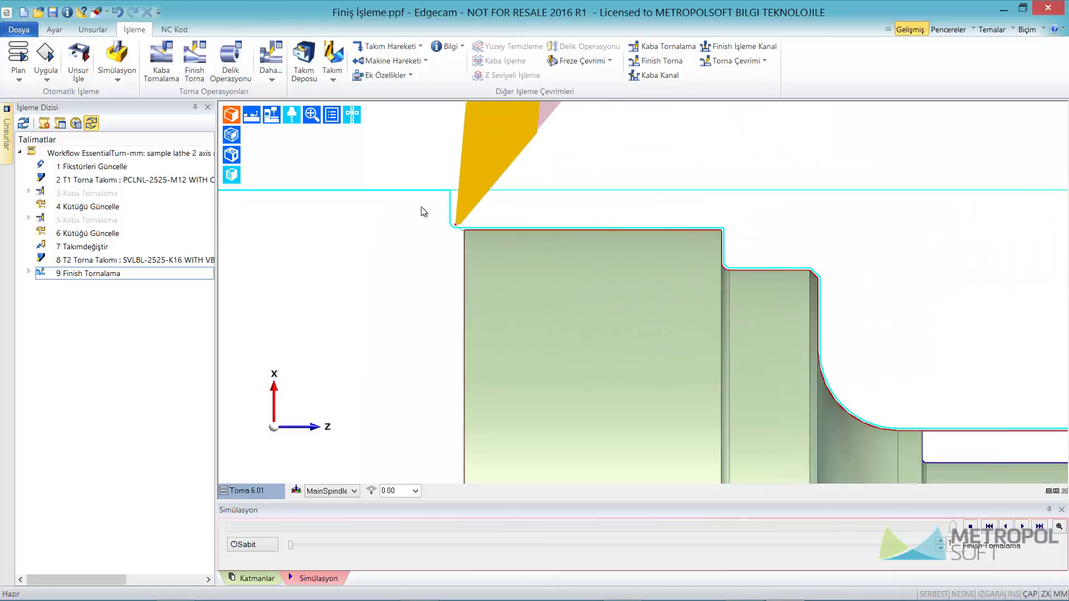
{"action": "scroll", "coordinate": [423, 207], "scroll_direction": "down", "scroll_amount": 3}
{"action": "scroll", "coordinate": [689, 265], "scroll_direction": "down", "scroll_amount": 3}
{"action": "scroll", "coordinate": [553, 273], "scroll_direction": "up", "scroll_amount": 2}
{"action": "scroll", "coordinate": [553, 273], "scroll_direction": "up", "scroll_amount": 6}
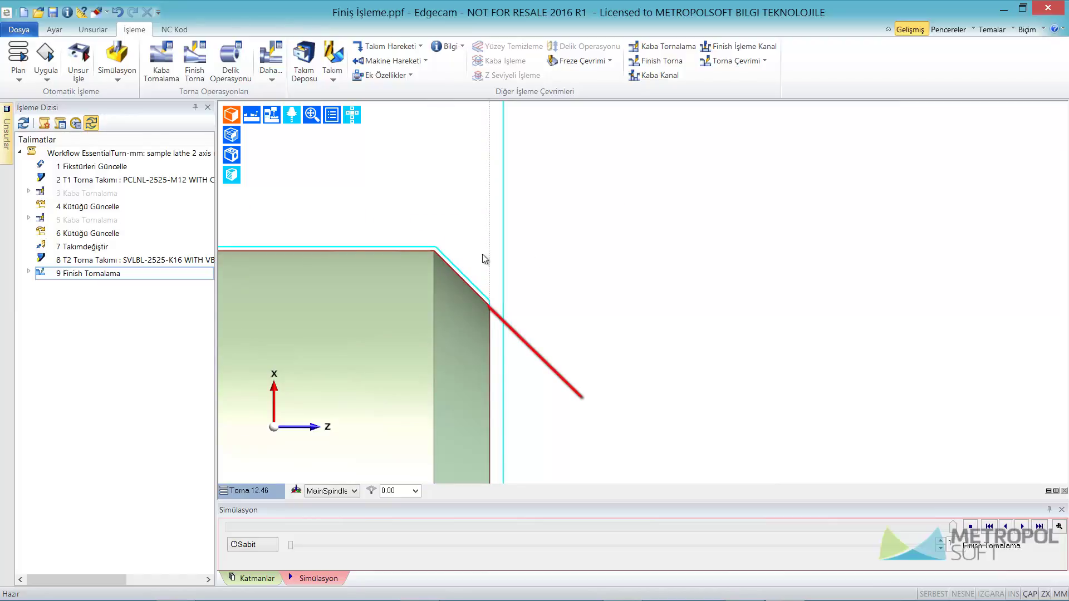
Step: Show the part in wireframe, then set the Finish Tornalama entry angle to 90 and clear its length
{"action": "left_click", "coordinate": [231, 114]}
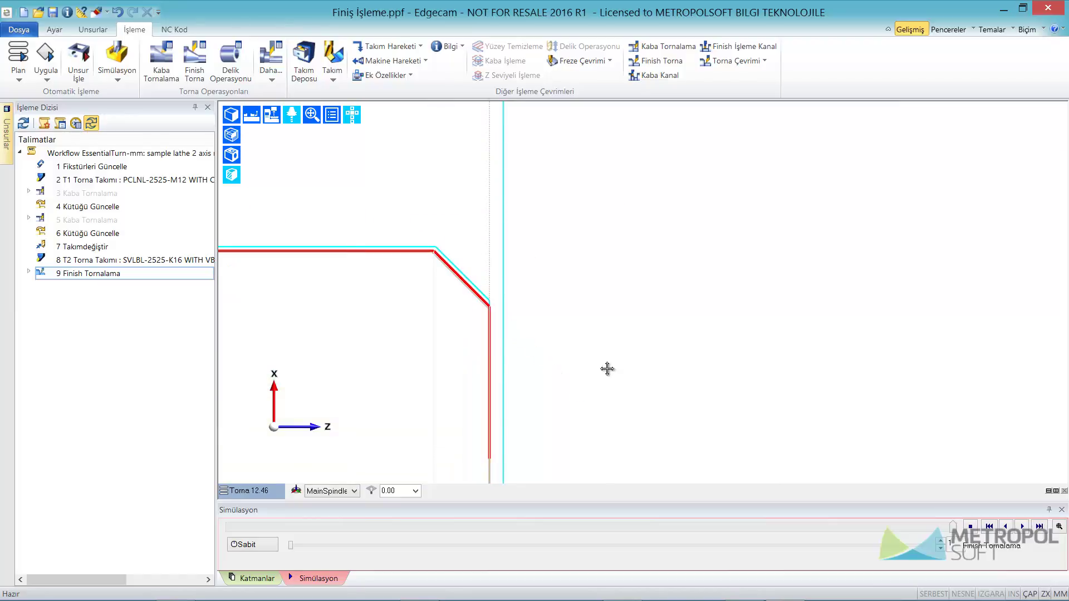
{"action": "middle_click_drag", "start_coordinate": [607, 369], "coordinate": [613, 299]}
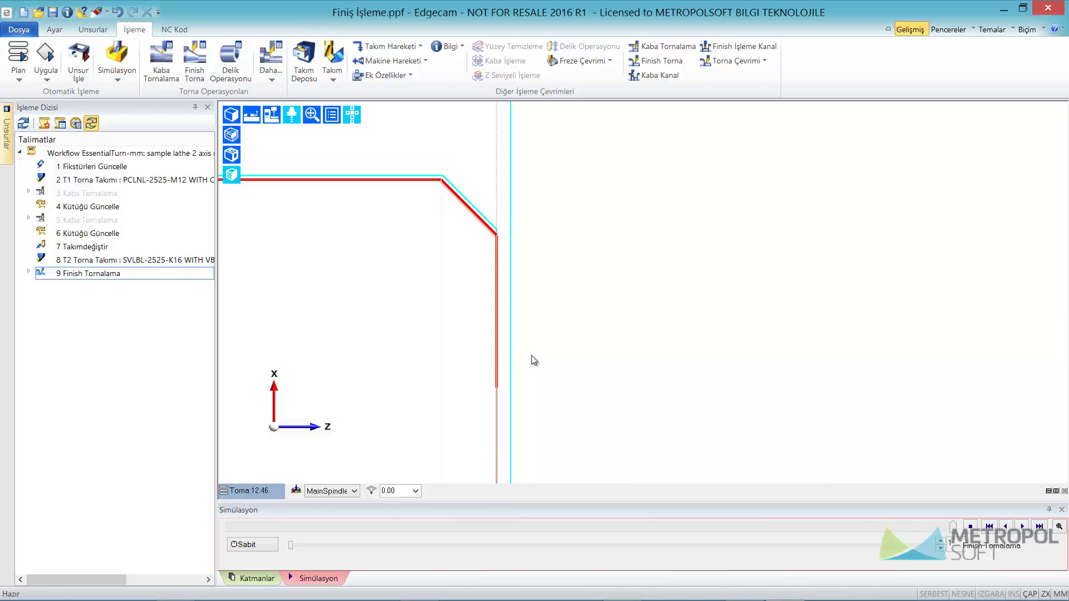
{"action": "double_click", "coordinate": [108, 274]}
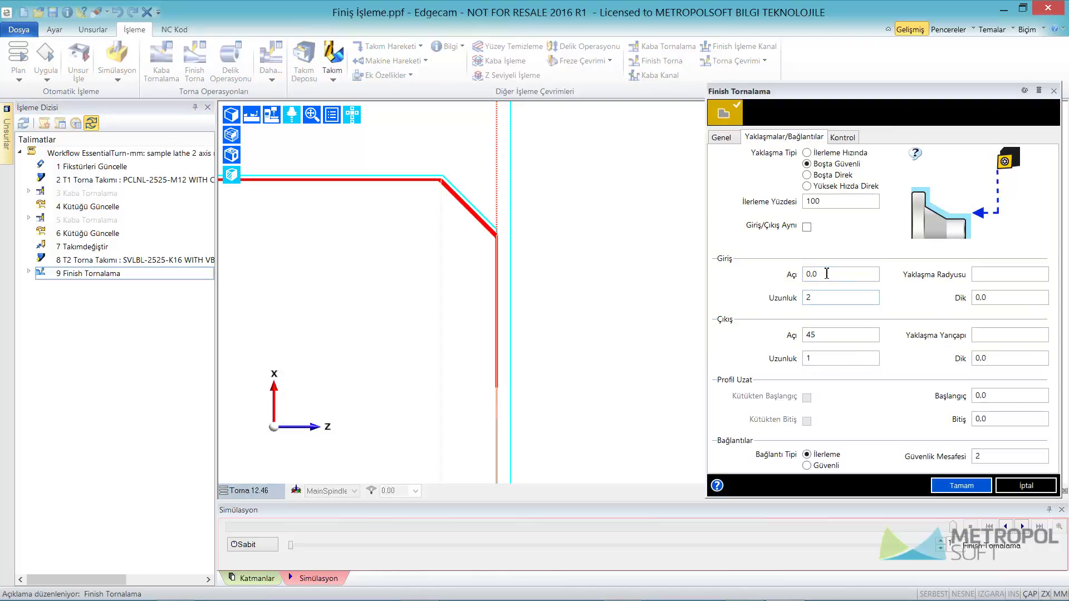
{"action": "double_click", "coordinate": [827, 274]}
{"action": "type", "text": "90"}
{"action": "double_click", "coordinate": [813, 298]}
{"action": "key", "text": "BackSpace"}
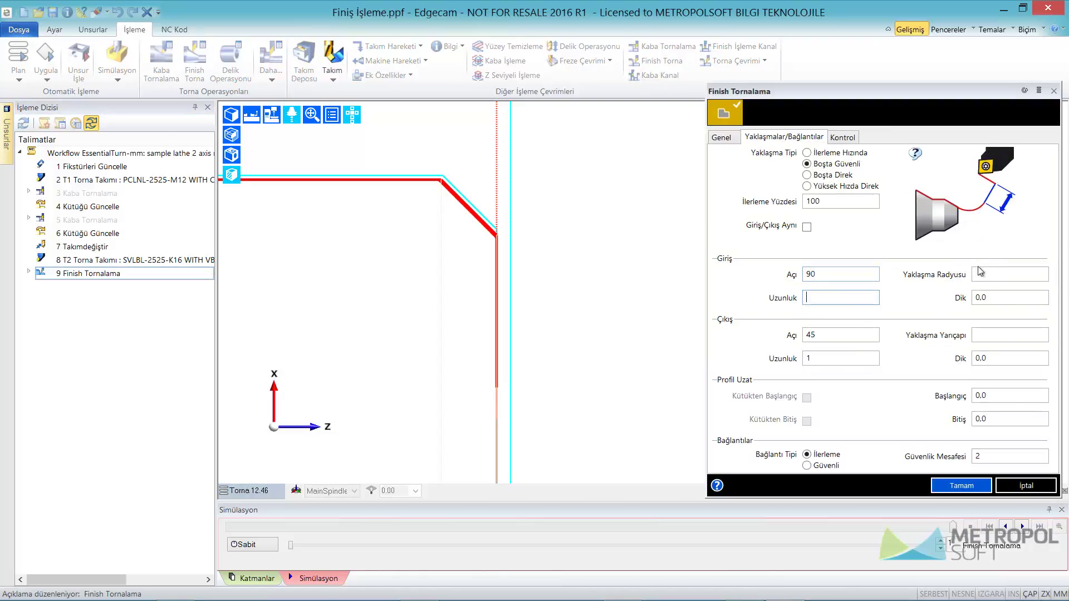
{"action": "left_click", "coordinate": [997, 274]}
Step: Apply the entry value 2, then re-simulate Finish Tornalama to check the new arc approach
{"action": "type", "text": "2"}
{"action": "left_click", "coordinate": [958, 486]}
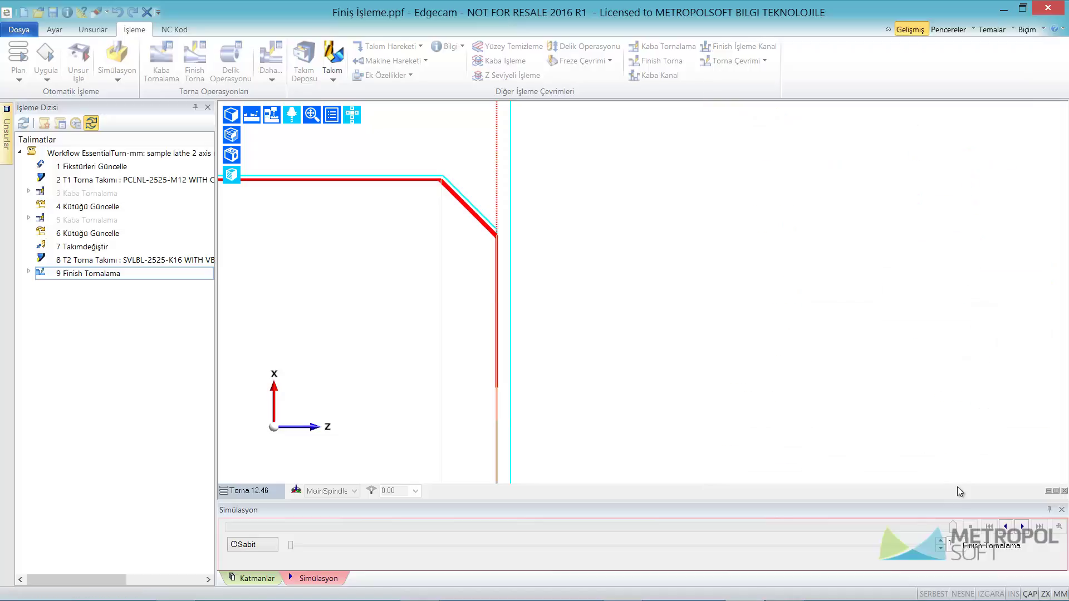
{"action": "right_click", "coordinate": [143, 274]}
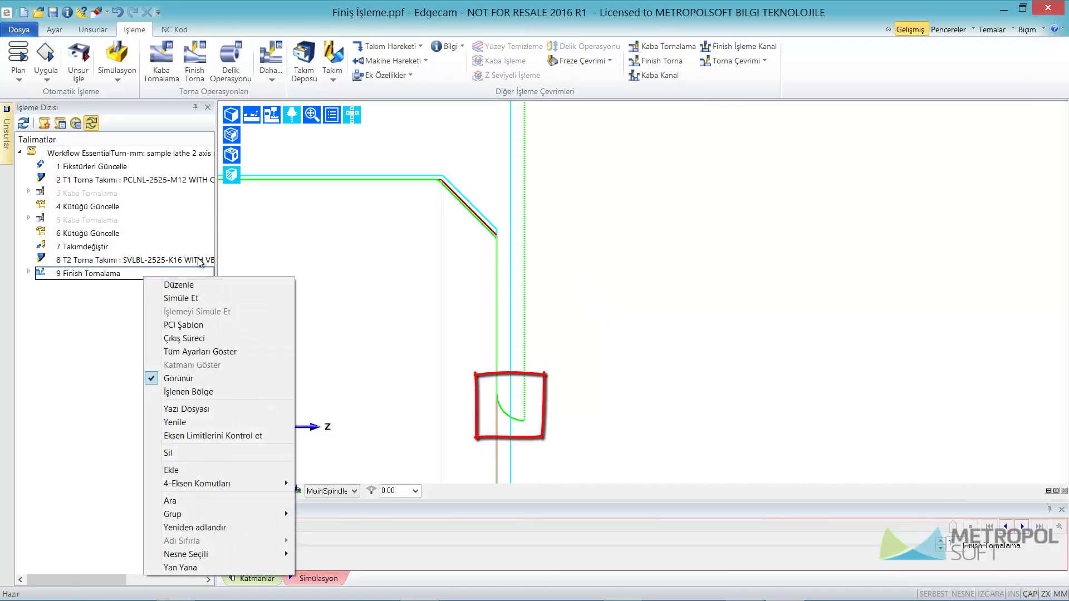
{"action": "left_click", "coordinate": [196, 297]}
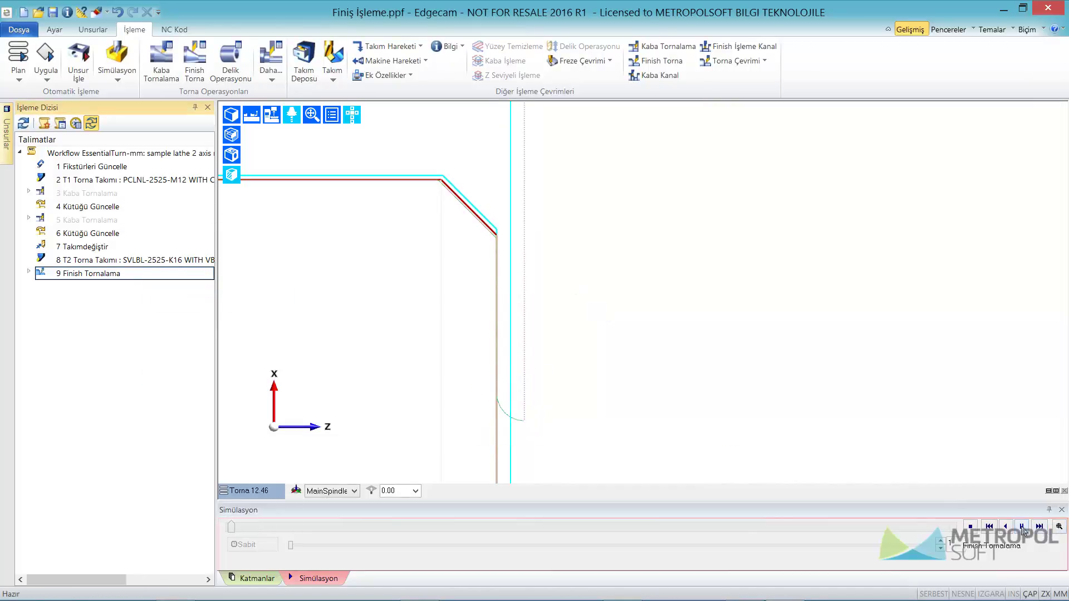
{"action": "left_click", "coordinate": [229, 527]}
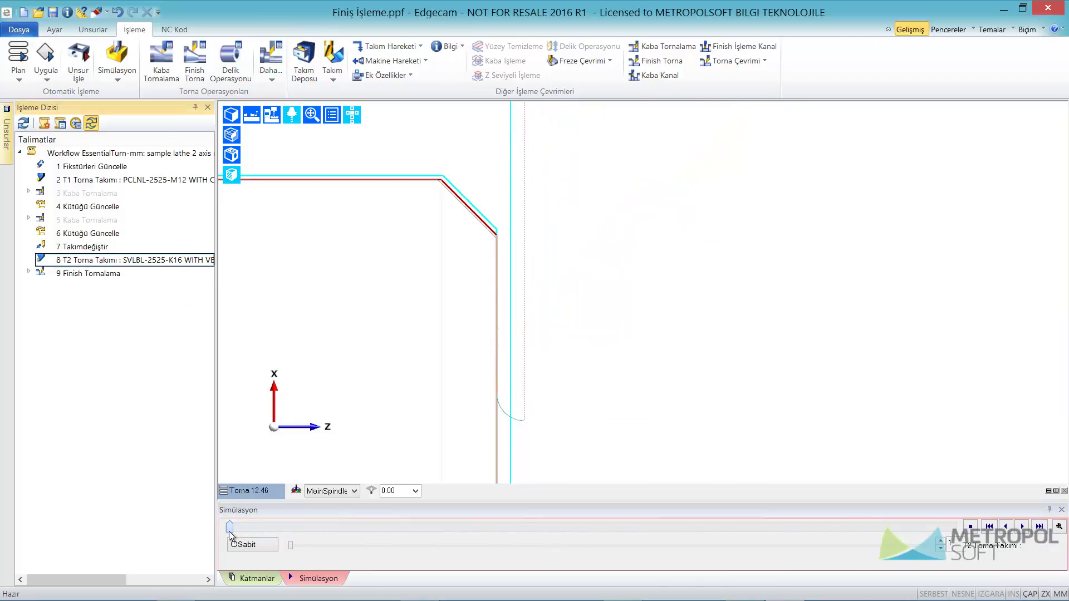
{"action": "left_click", "coordinate": [969, 527]}
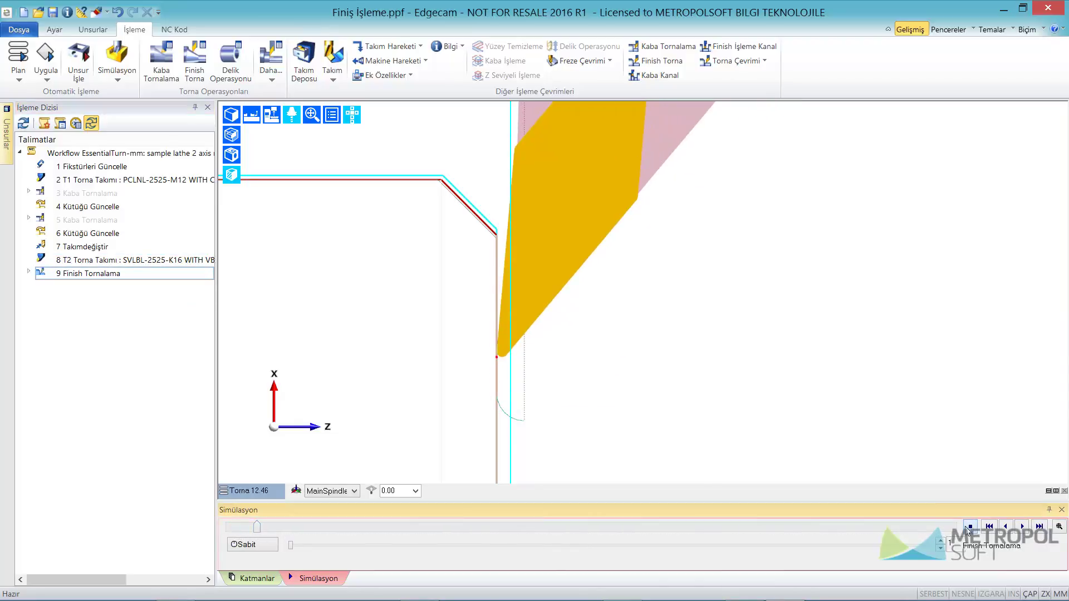
Step: Zoom to the start corner and reopen the Finish Tornalama operation settings
{"action": "scroll", "coordinate": [494, 219], "scroll_direction": "down", "scroll_amount": 2}
{"action": "scroll", "coordinate": [744, 318], "scroll_direction": "down", "scroll_amount": 3}
{"action": "scroll", "coordinate": [530, 185], "scroll_direction": "up", "scroll_amount": 2}
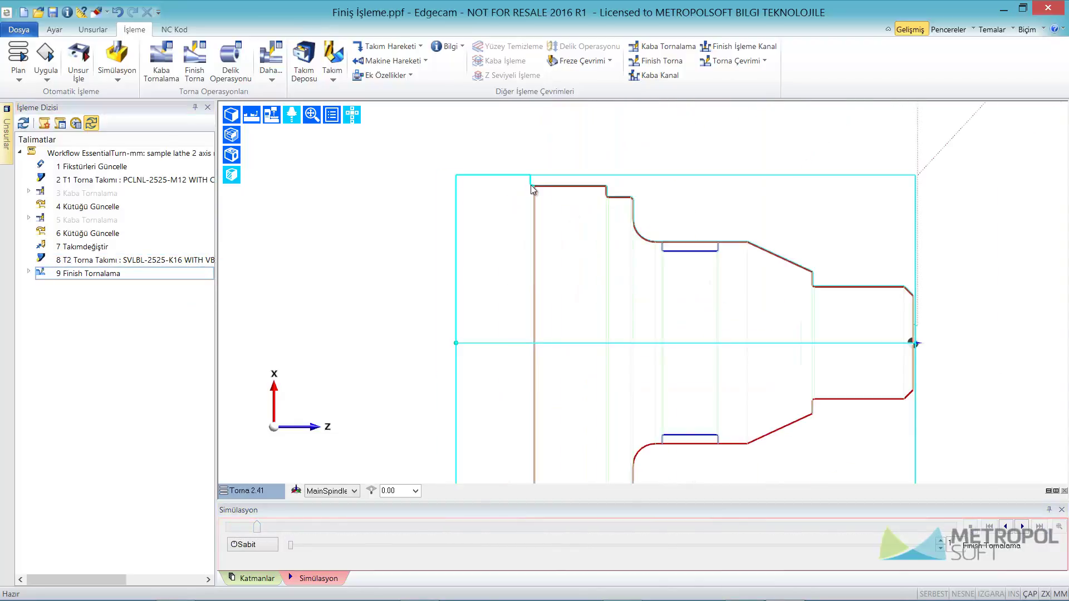
{"action": "scroll", "coordinate": [533, 189], "scroll_direction": "up", "scroll_amount": 3}
{"action": "scroll", "coordinate": [558, 232], "scroll_direction": "up", "scroll_amount": 2}
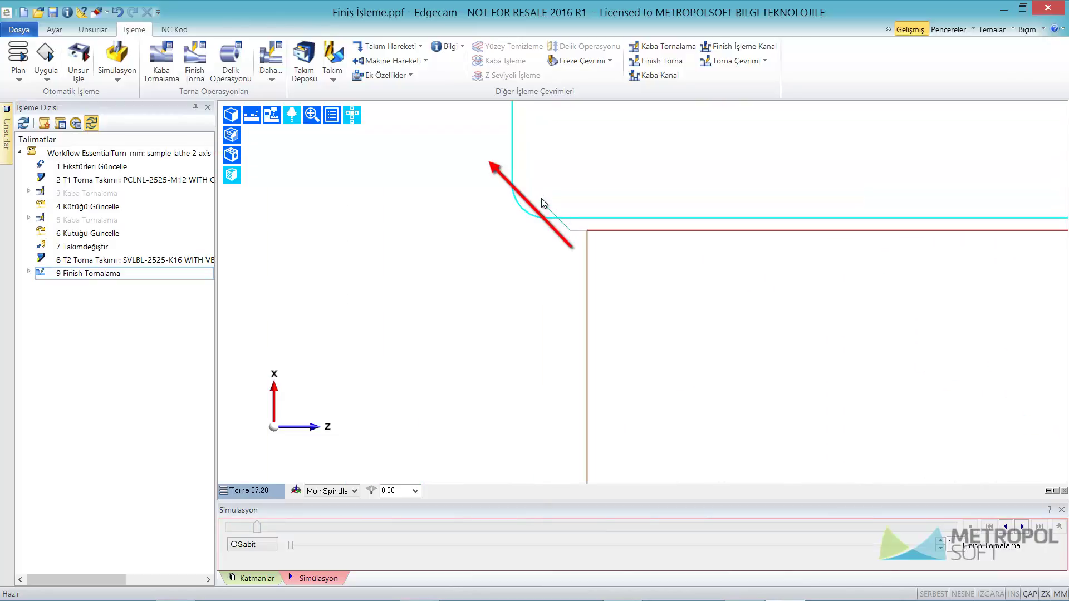
{"action": "double_click", "coordinate": [89, 273]}
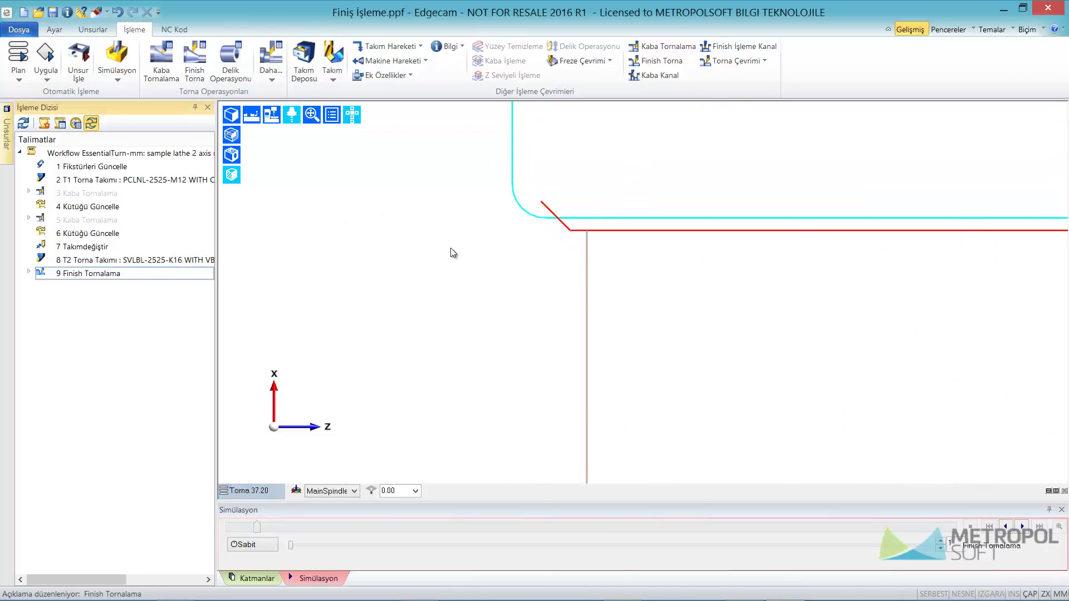
Step: Set the Finish Tornalama exit move to a 135° angle with length 1 on the Yaklaşmalar/Bağlantılar tab
{"action": "left_click", "coordinate": [810, 139]}
{"action": "double_click", "coordinate": [846, 334]}
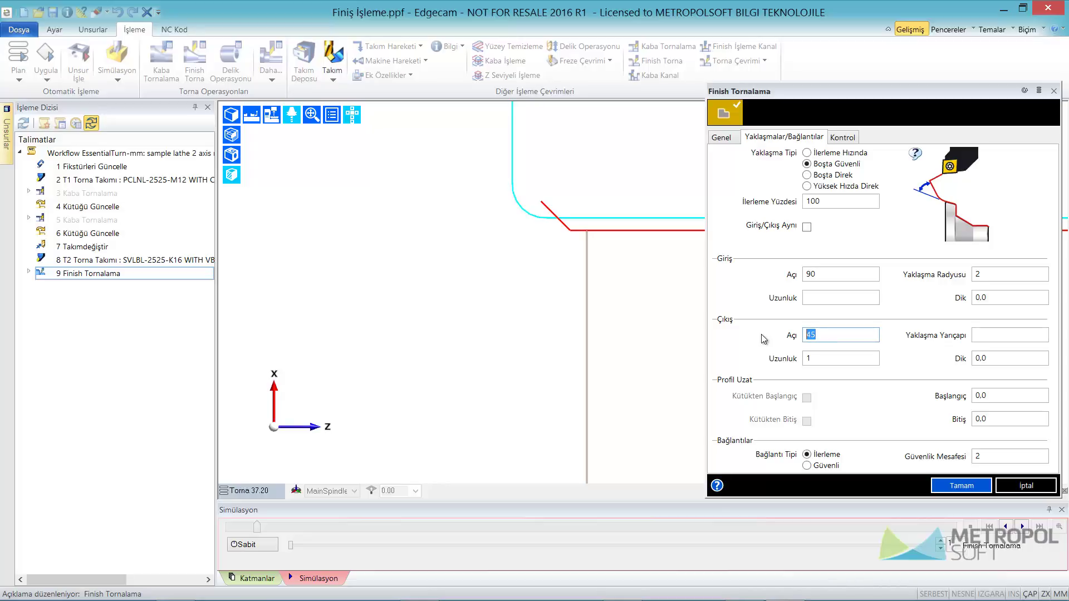
{"action": "key", "text": "Return"}
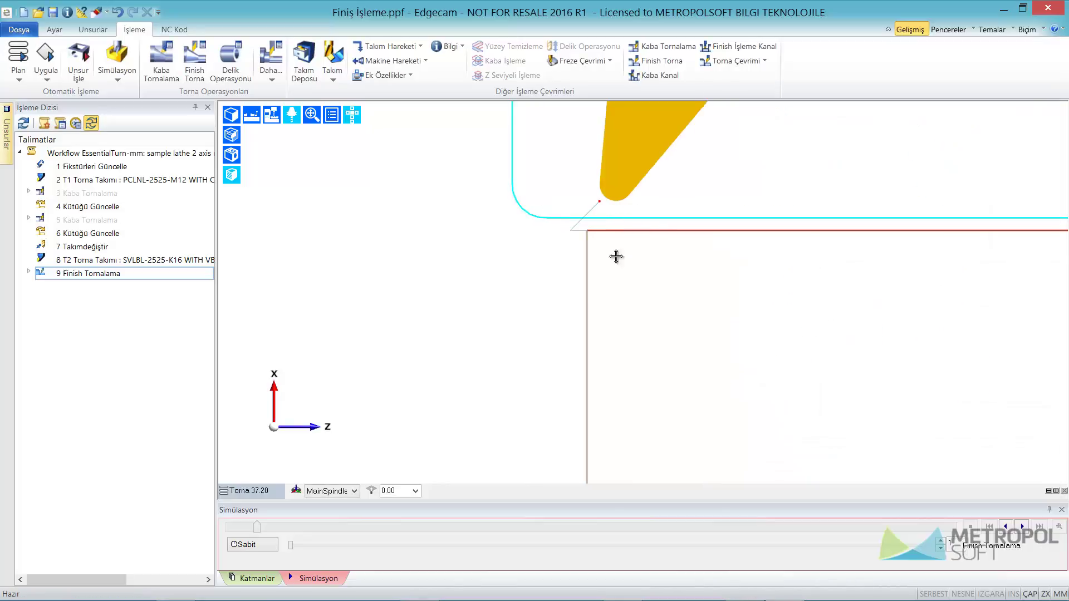
{"action": "scroll", "coordinate": [601, 273], "scroll_direction": "down", "scroll_amount": 2}
{"action": "scroll", "coordinate": [587, 284], "scroll_direction": "down", "scroll_amount": 1}
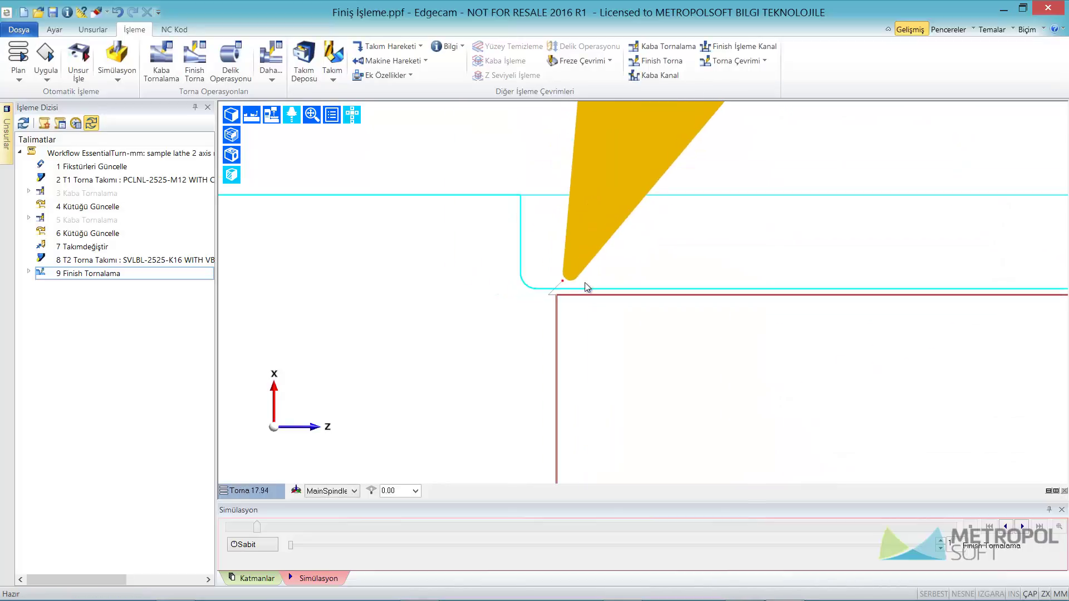
{"action": "double_click", "coordinate": [89, 273]}
{"action": "left_click", "coordinate": [774, 138]}
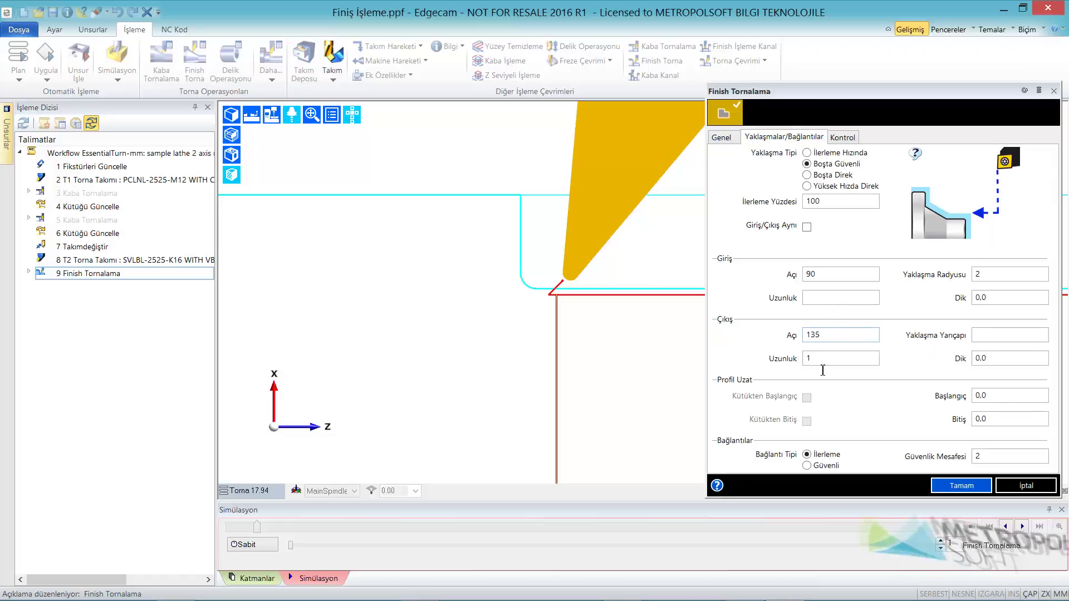
{"action": "left_click", "coordinate": [818, 359]}
{"action": "key", "text": "Return"}
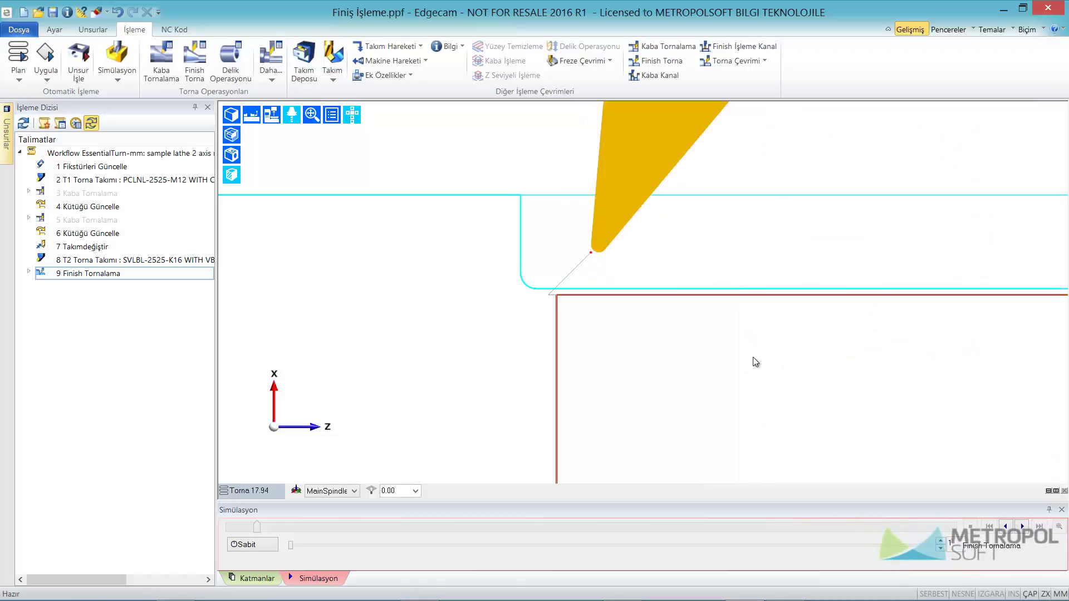
Step: Fit the part to the view and turn on İşlenen Bölge shading for Finish Tornalama
{"action": "left_click", "coordinate": [311, 115]}
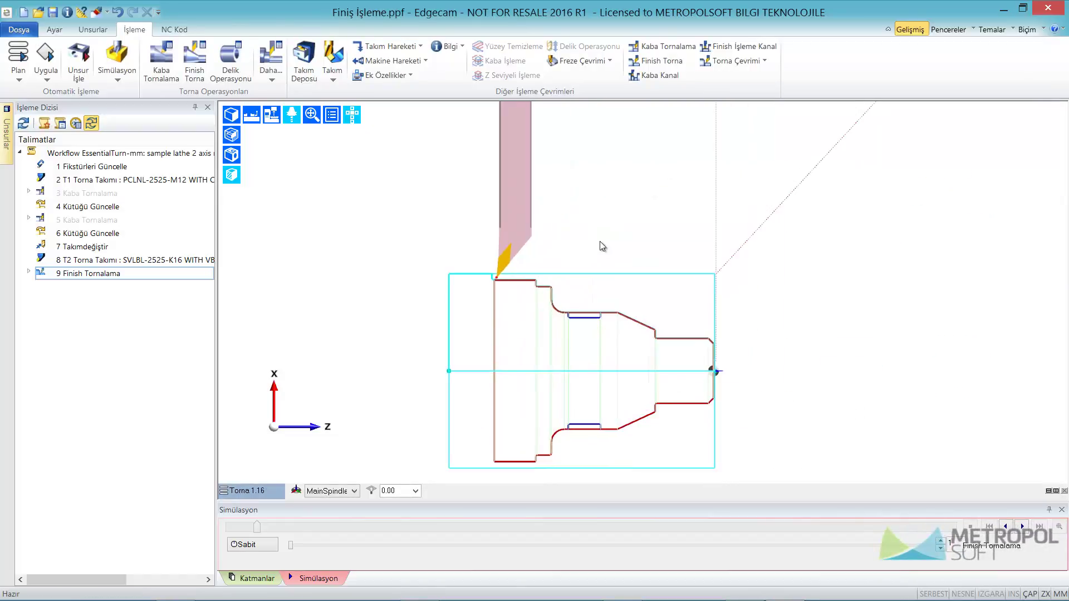
{"action": "right_click", "coordinate": [93, 276]}
{"action": "left_click", "coordinate": [167, 392]}
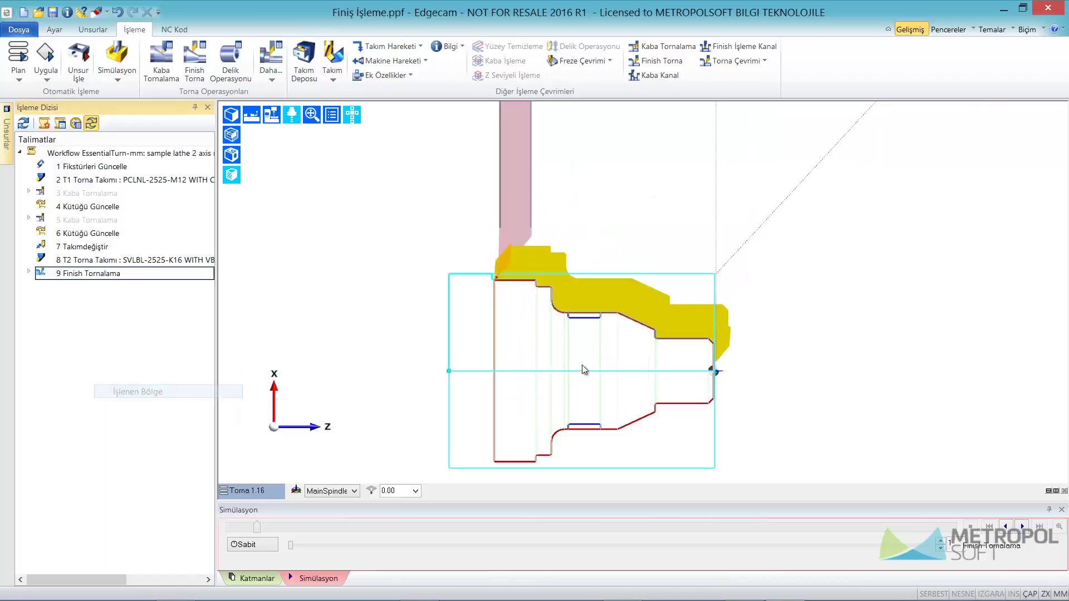
Step: Zoom and pan to inspect the machined region along the stepped profile corners
{"action": "scroll", "coordinate": [686, 327], "scroll_direction": "up", "scroll_amount": 1}
{"action": "scroll", "coordinate": [686, 328], "scroll_direction": "up", "scroll_amount": 2}
{"action": "scroll", "coordinate": [685, 348], "scroll_direction": "up", "scroll_amount": 2}
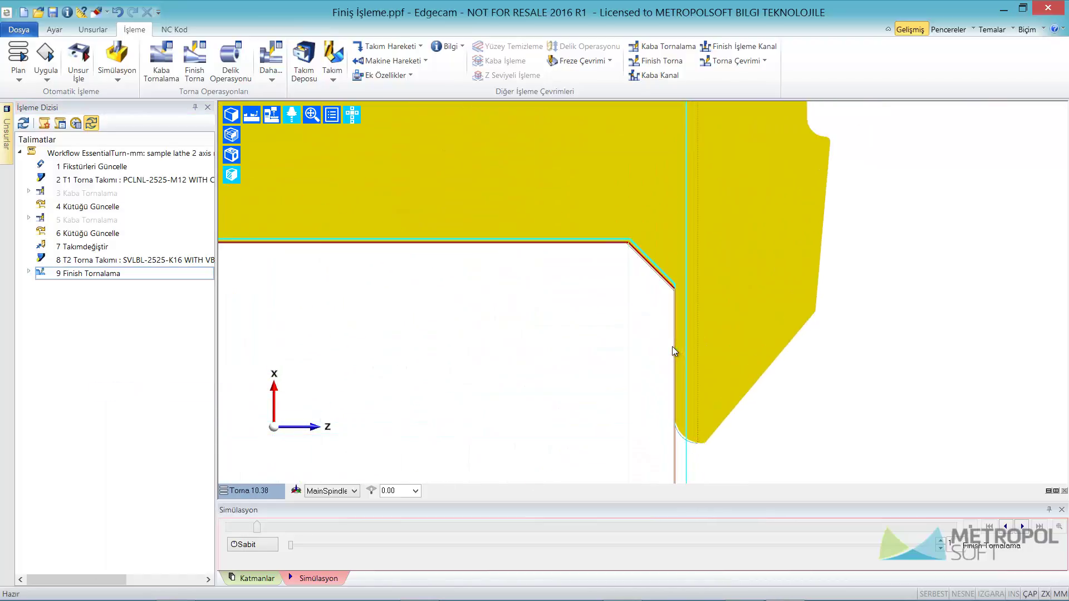
{"action": "scroll", "coordinate": [673, 346], "scroll_direction": "up", "scroll_amount": 2}
{"action": "scroll", "coordinate": [530, 160], "scroll_direction": "down", "scroll_amount": 2}
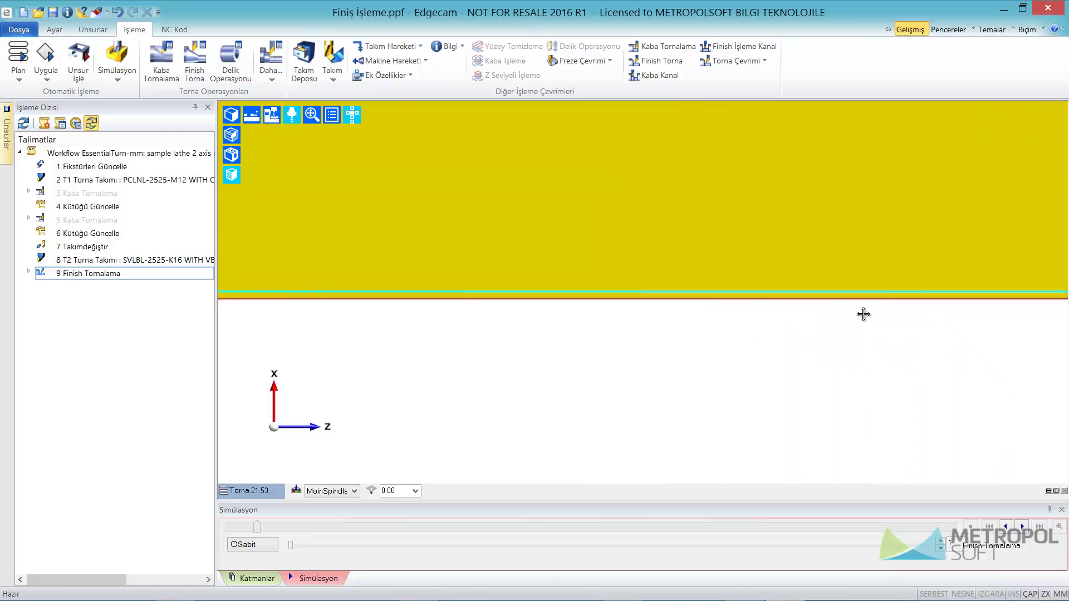
{"action": "scroll", "coordinate": [529, 160], "scroll_direction": "up", "scroll_amount": 2}
{"action": "scroll", "coordinate": [920, 434], "scroll_direction": "down", "scroll_amount": 2}
{"action": "scroll", "coordinate": [851, 346], "scroll_direction": "up", "scroll_amount": 1}
{"action": "scroll", "coordinate": [508, 241], "scroll_direction": "down", "scroll_amount": 1}
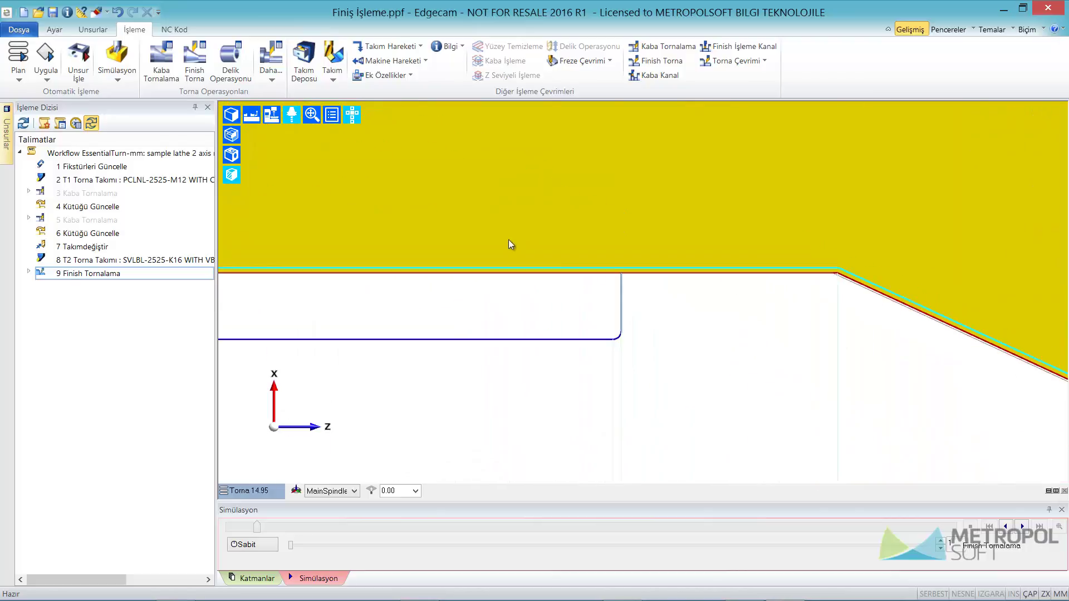
{"action": "scroll", "coordinate": [620, 135], "scroll_direction": "up", "scroll_amount": 2}
{"action": "scroll", "coordinate": [618, 278], "scroll_direction": "down", "scroll_amount": 2}
{"action": "scroll", "coordinate": [617, 433], "scroll_direction": "down", "scroll_amount": 1}
{"action": "scroll", "coordinate": [978, 275], "scroll_direction": "up", "scroll_amount": 1}
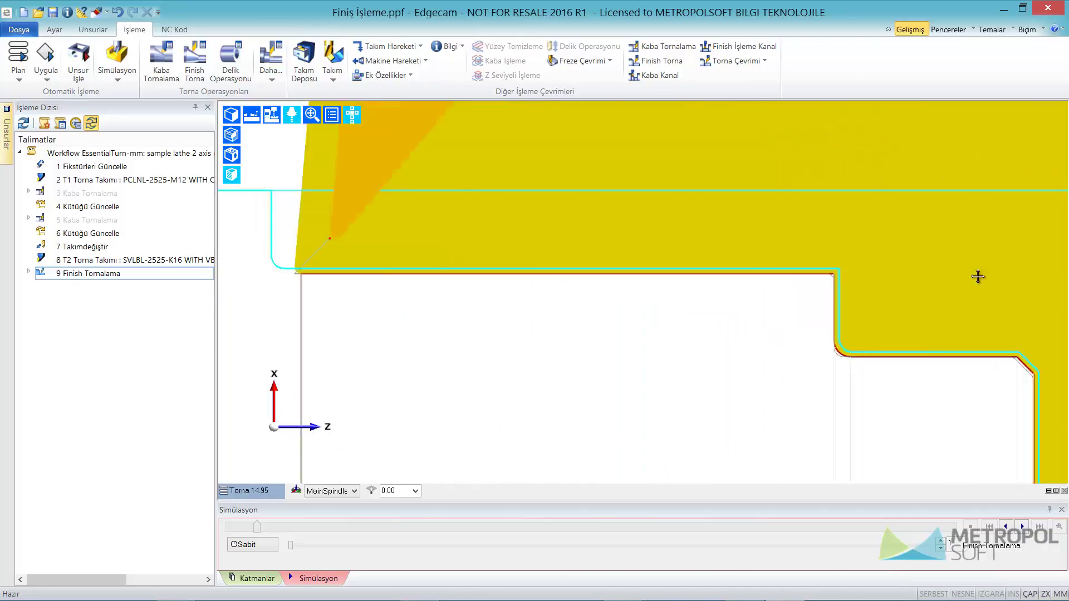
{"action": "scroll", "coordinate": [992, 271], "scroll_direction": "up", "scroll_amount": 1}
{"action": "middle_click_drag", "start_coordinate": [993, 270], "coordinate": [566, 203]}
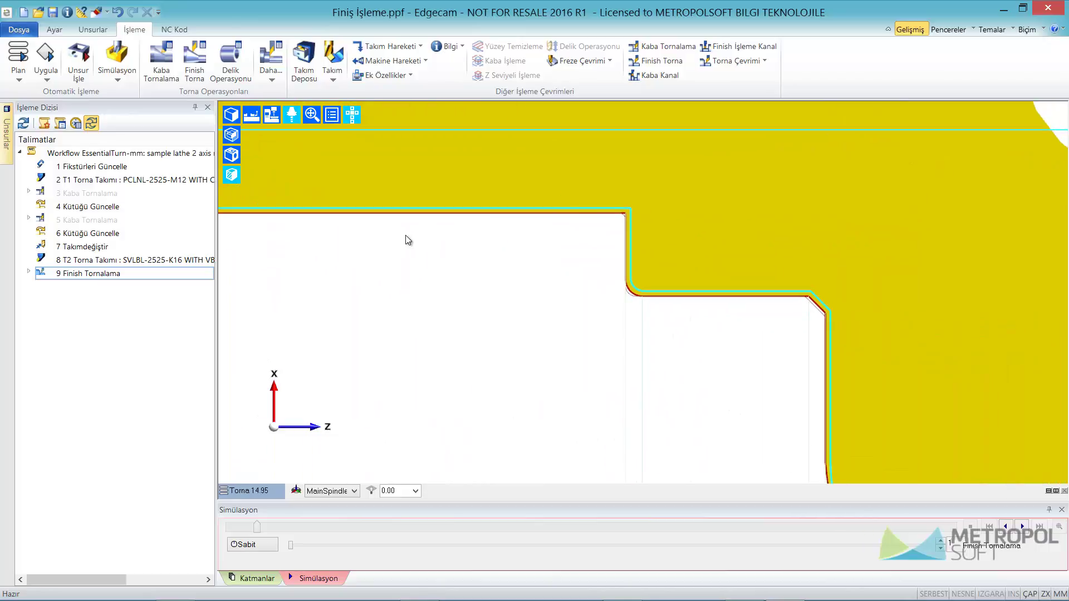
Step: Turn off İşlenen Bölge shading and Görünür visibility for Finish Tornalama
{"action": "right_click", "coordinate": [66, 274]}
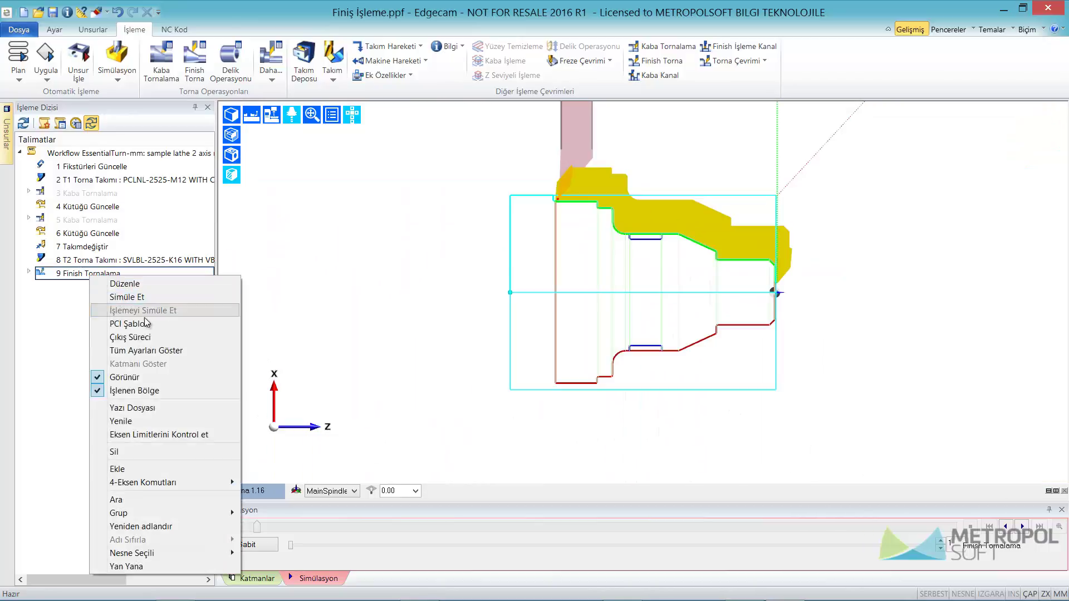
{"action": "left_click", "coordinate": [148, 388]}
{"action": "right_click", "coordinate": [100, 275]}
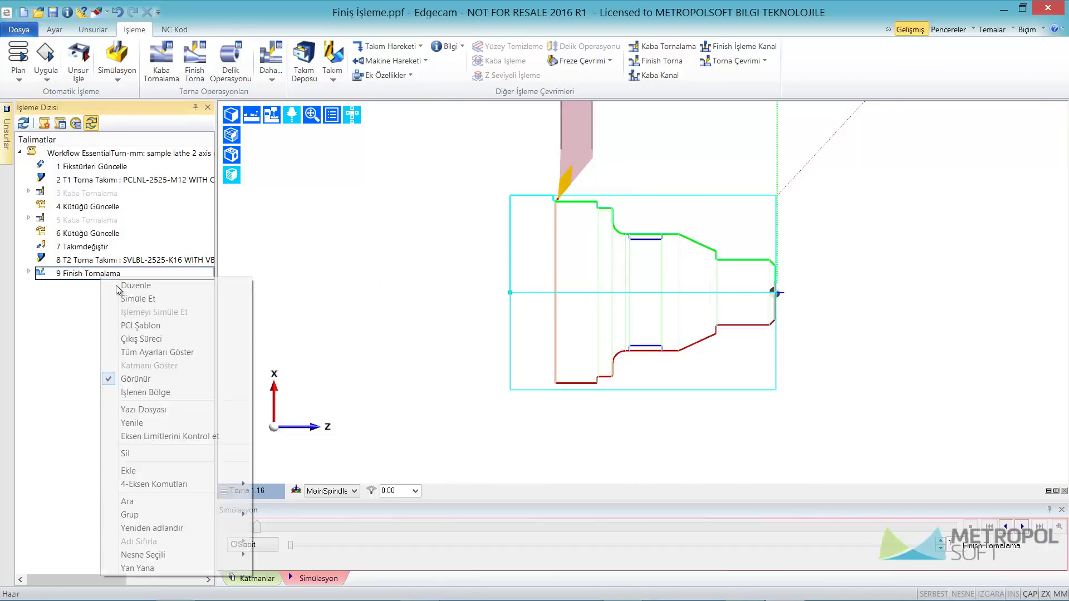
{"action": "left_click", "coordinate": [175, 373]}
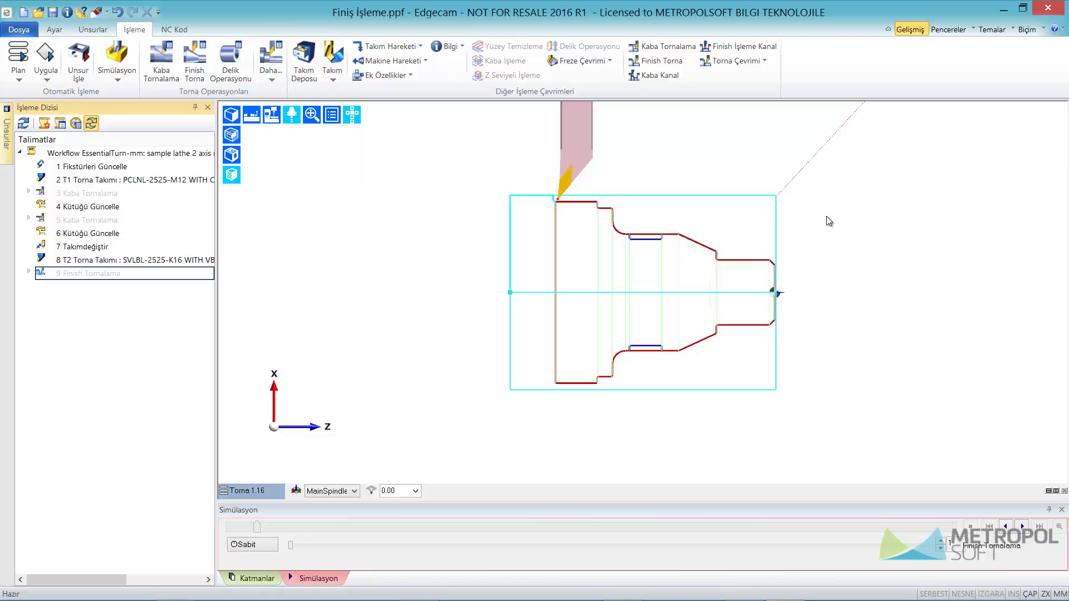
Step: Add a Takım Değiştir tool change as operation 10 with default settings
{"action": "left_click", "coordinate": [387, 46]}
{"action": "left_click", "coordinate": [384, 125]}
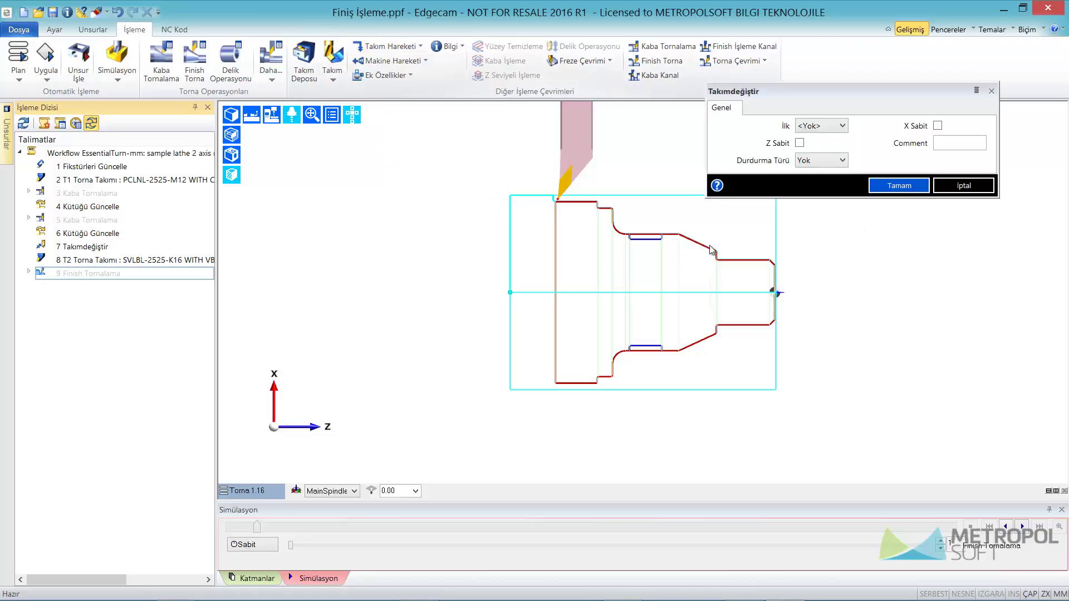
{"action": "left_click", "coordinate": [898, 183]}
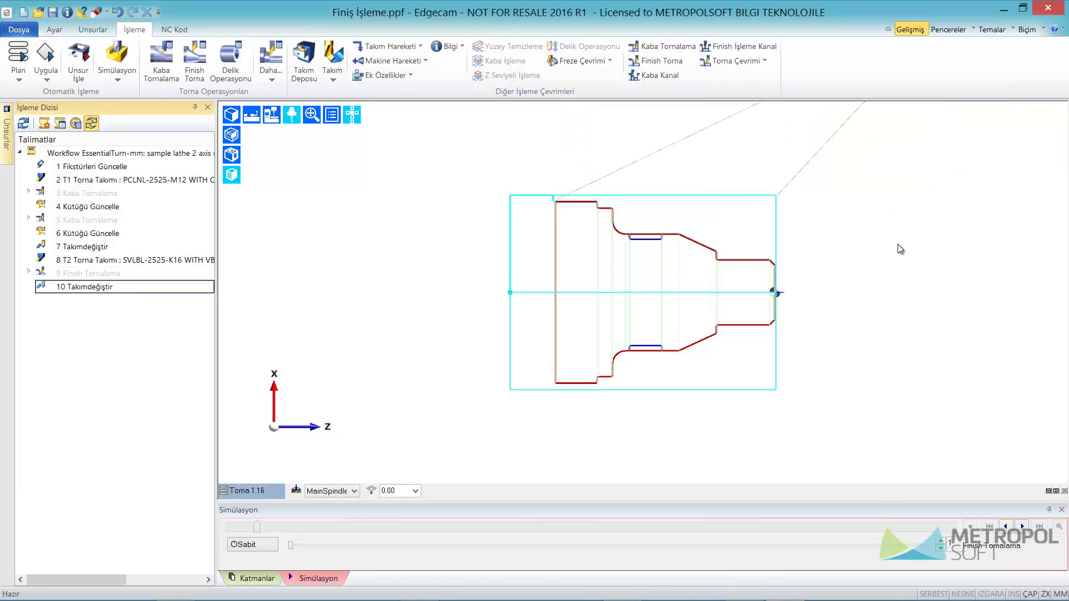
Step: Simulate from the T2 finishing step at higher speed, orbit to 3D, and compare against the model
{"action": "left_click", "coordinate": [117, 55]}
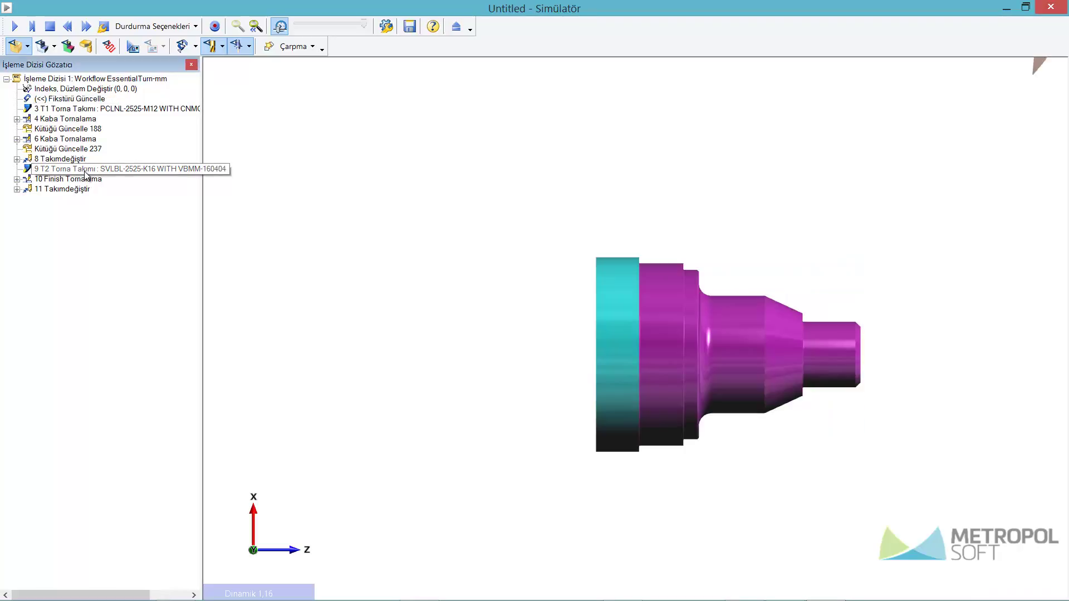
{"action": "left_click", "coordinate": [147, 173]}
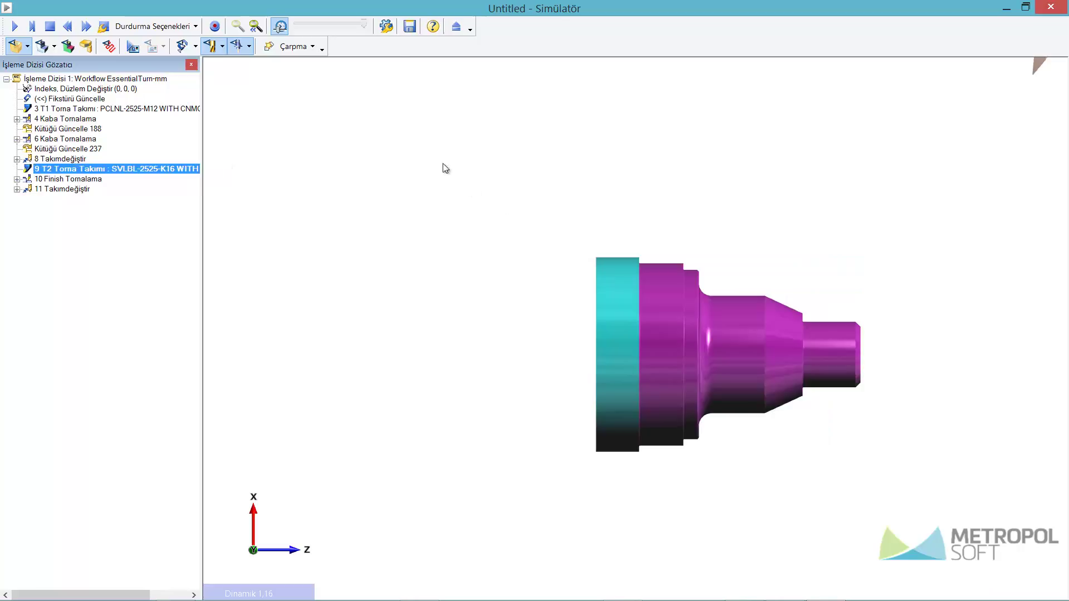
{"action": "left_click", "coordinate": [332, 32]}
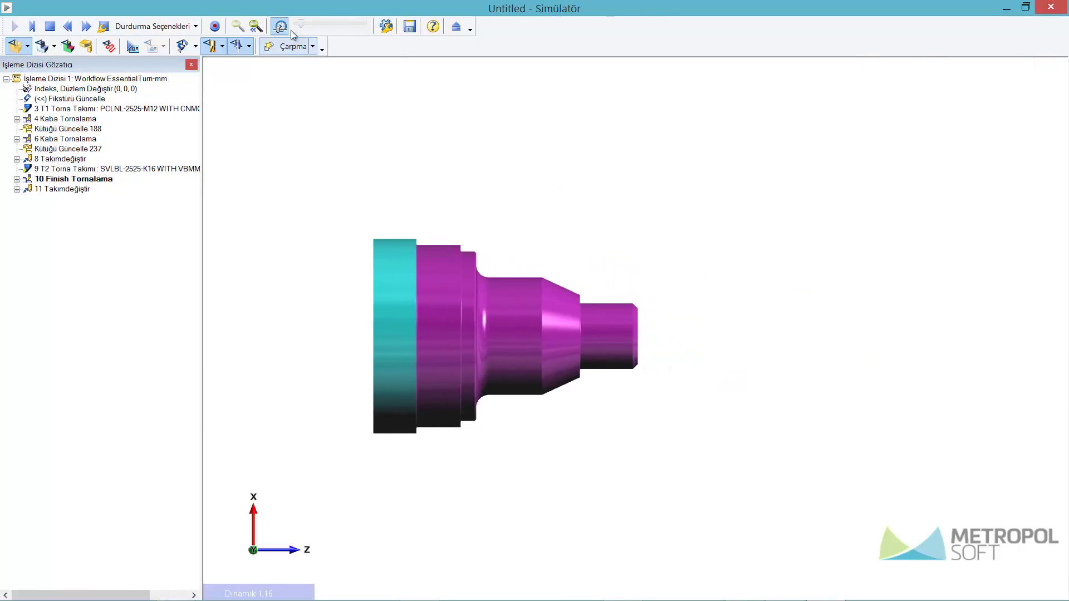
{"action": "left_click_drag", "start_coordinate": [301, 25], "coordinate": [331, 29]}
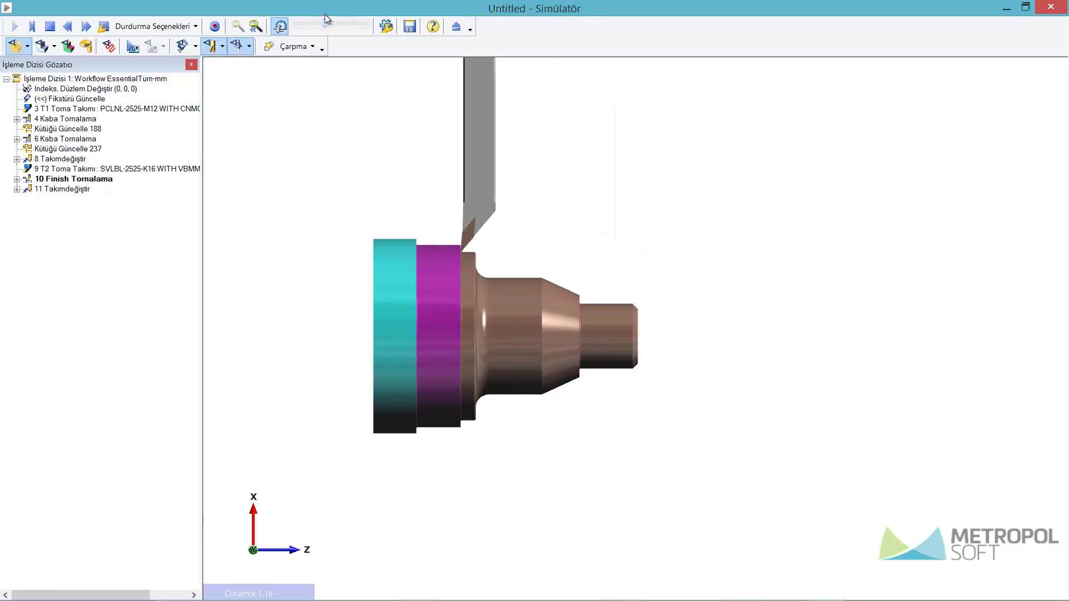
{"action": "middle_click_drag", "start_coordinate": [649, 301], "coordinate": [563, 272]}
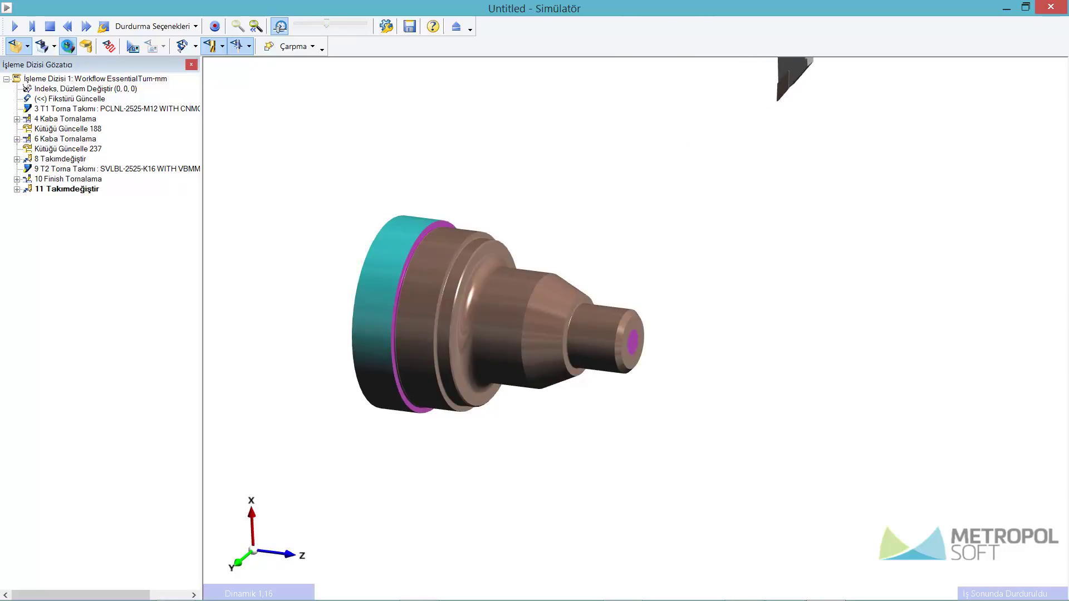
{"action": "left_click", "coordinate": [68, 46]}
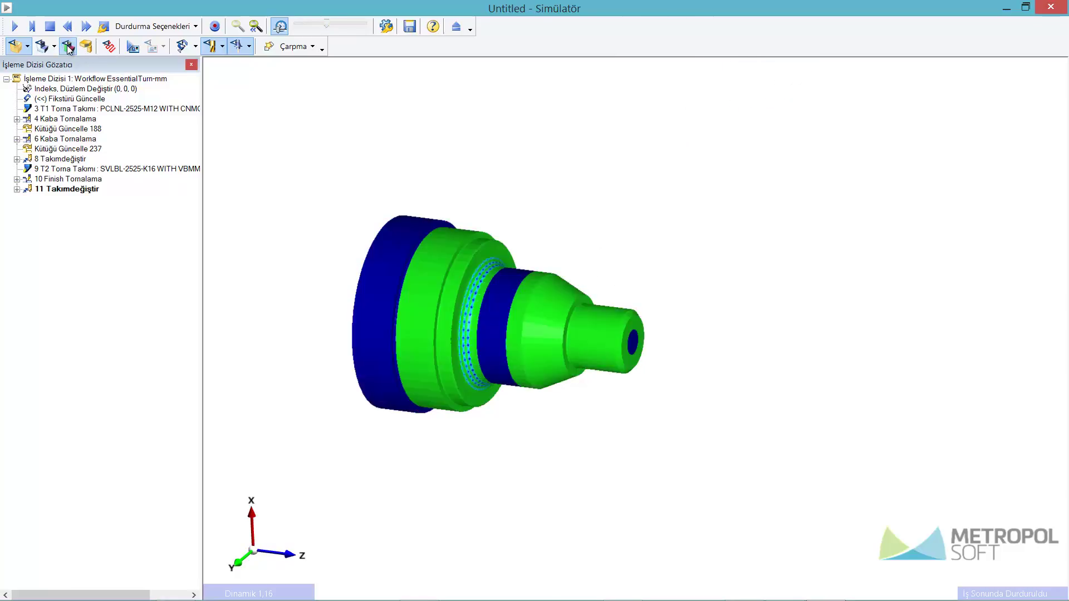